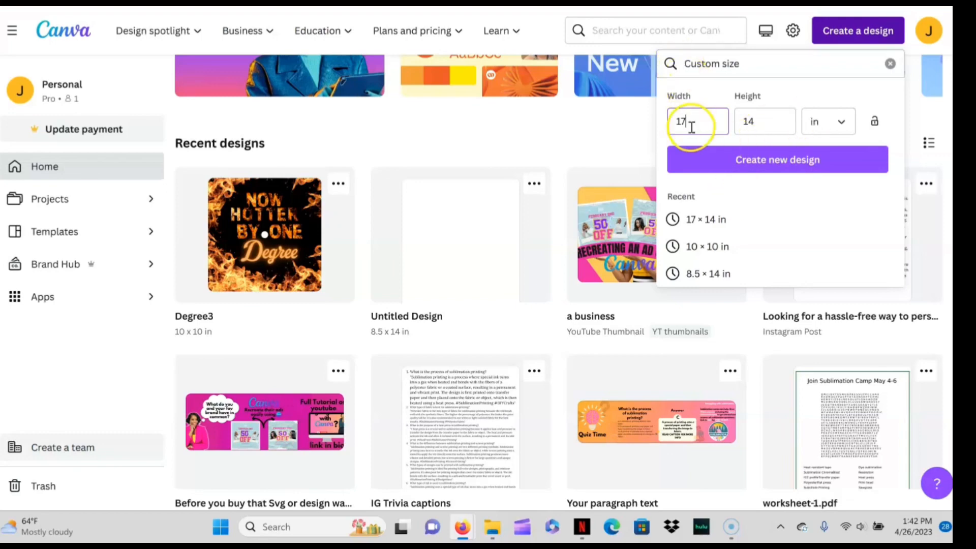
- Create a blank custom-size design measuring 17 × 14 in
left_click(734, 164)
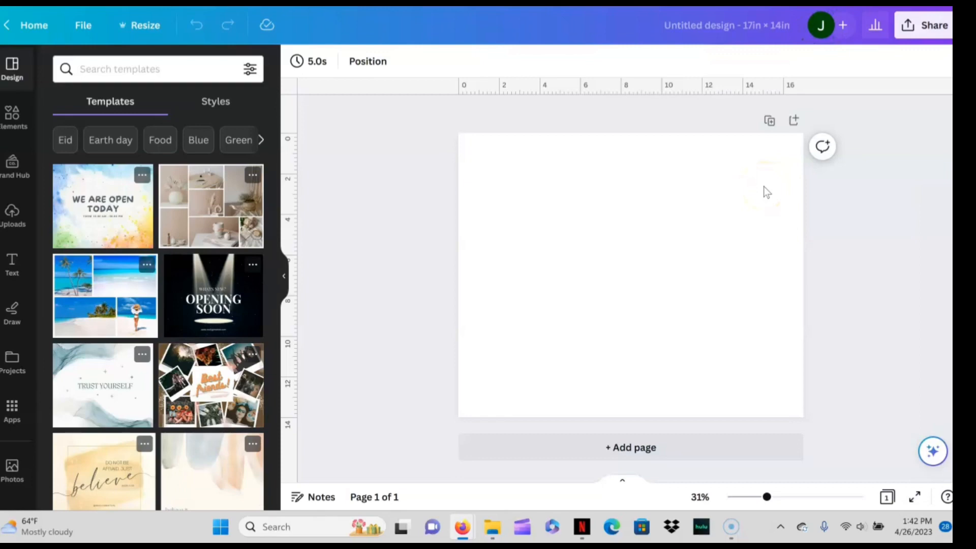
left_click(662, 240)
left_click(680, 219)
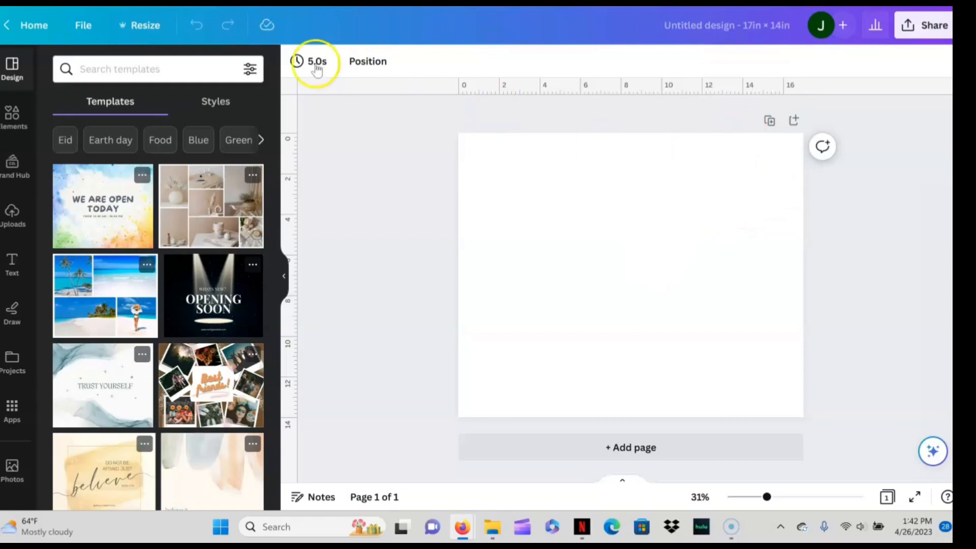
- Check the rulers and guides view setting and place a vertical guide at 8.5 in, the page's horizontal centre
left_click(81, 30)
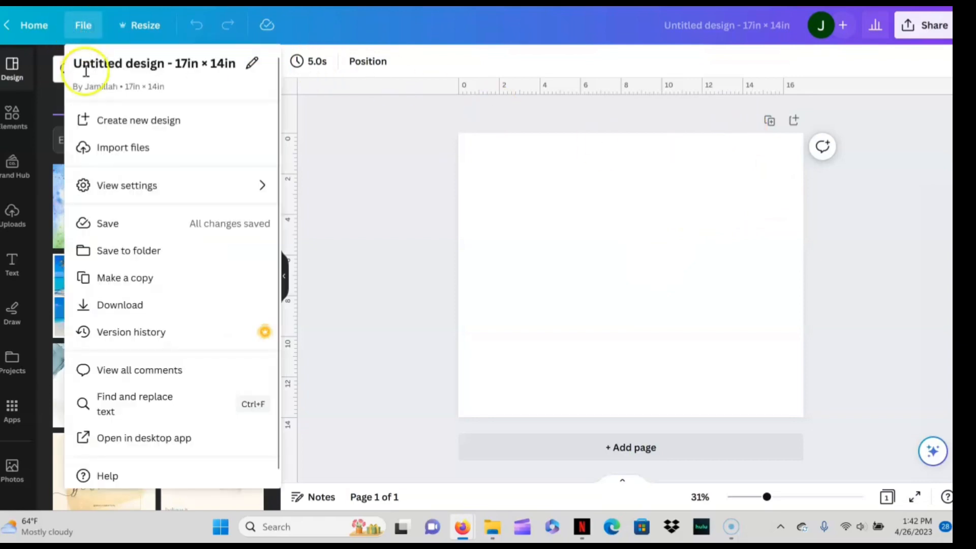
left_click(121, 186)
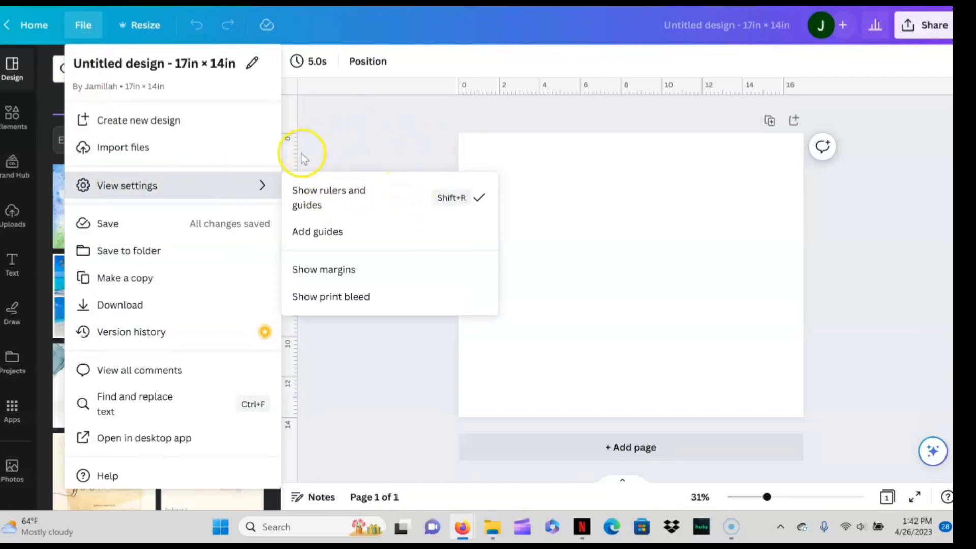
left_click(416, 152)
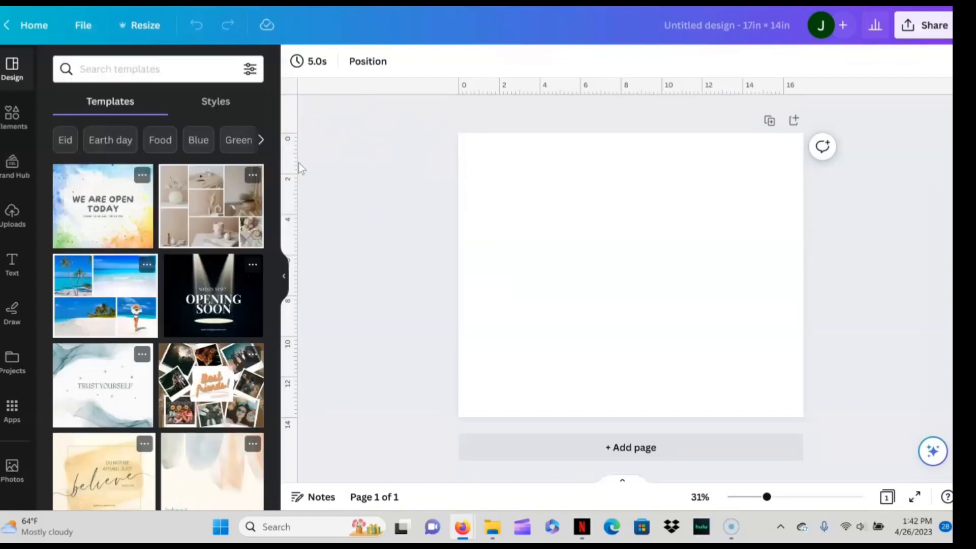
left_click_drag(297, 164, 634, 216)
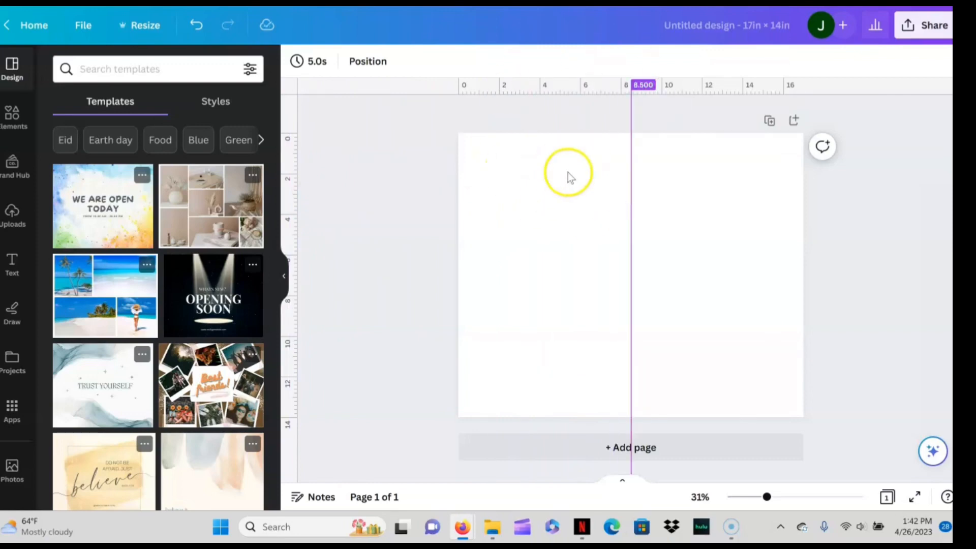
left_click_drag(501, 89, 510, 59)
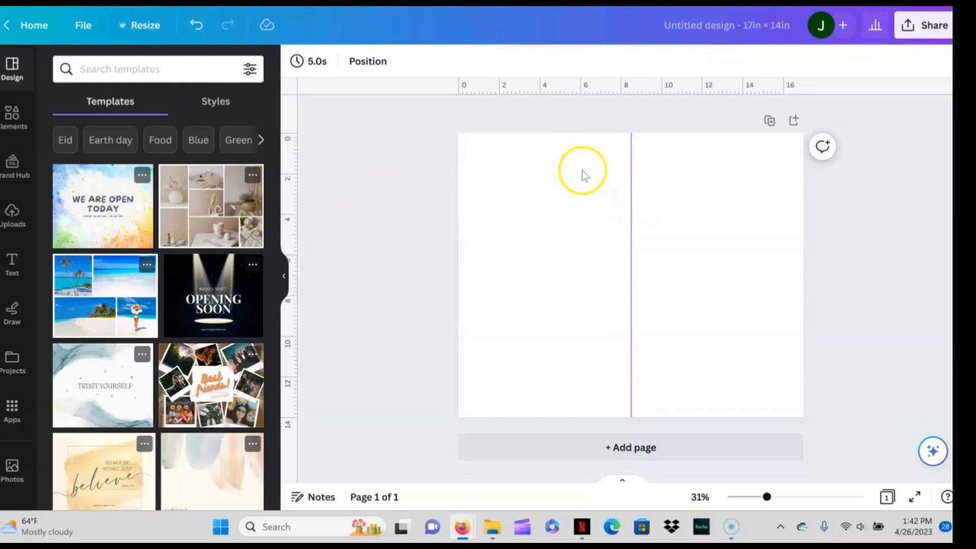
left_click_drag(472, 91, 463, 50)
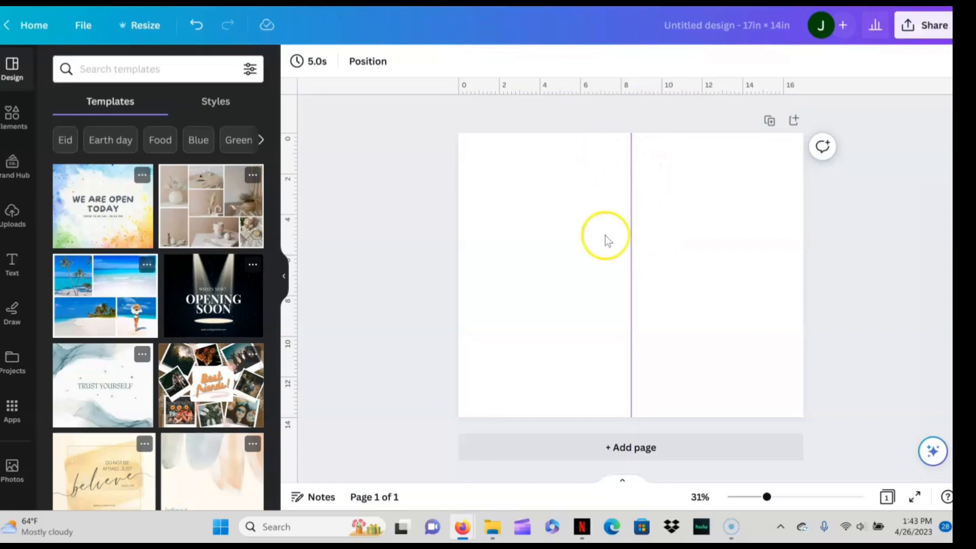
left_click_drag(466, 92, 501, 49)
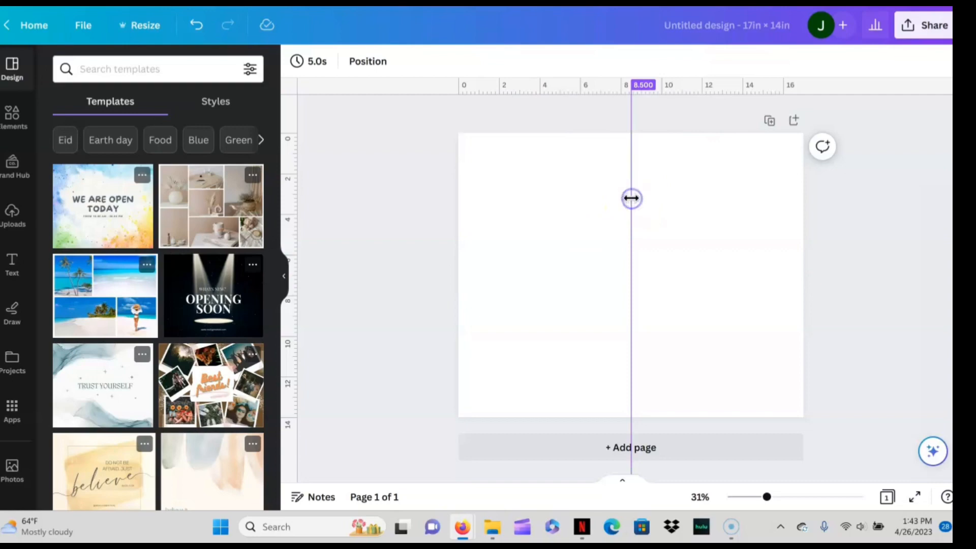
- Lock all guides on the page
left_click(92, 31)
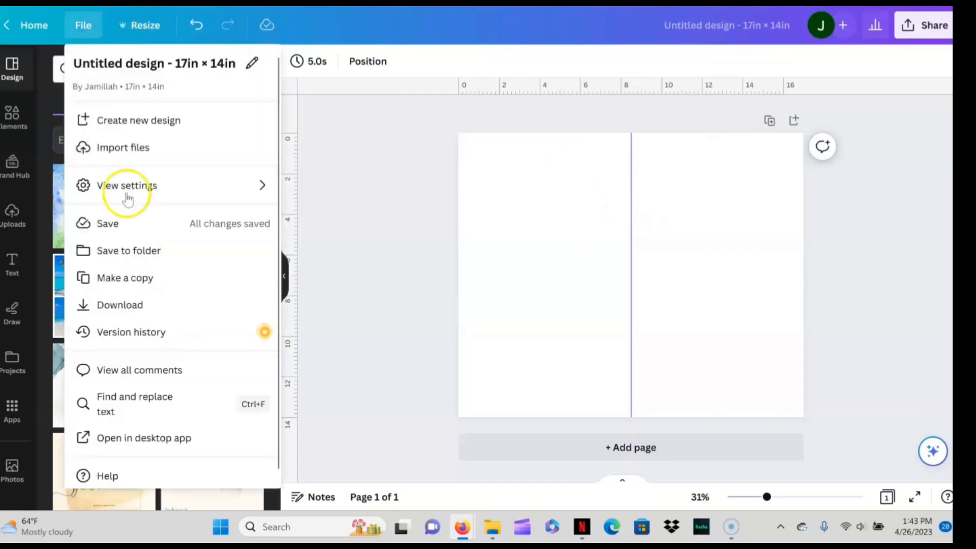
left_click(127, 191)
left_click(357, 286)
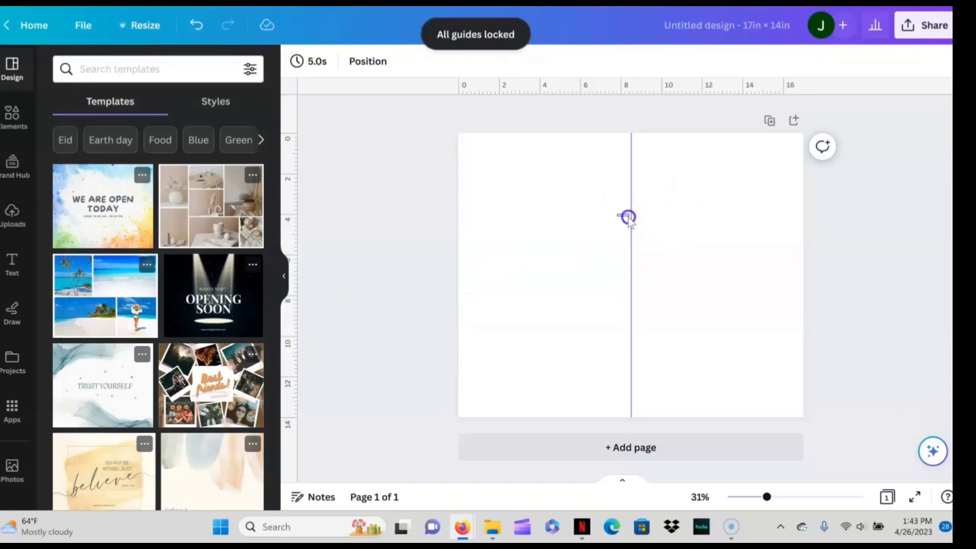
- Add a square shape to the page and stretch its lower edge down almost to the bottom of the page
left_click(534, 210)
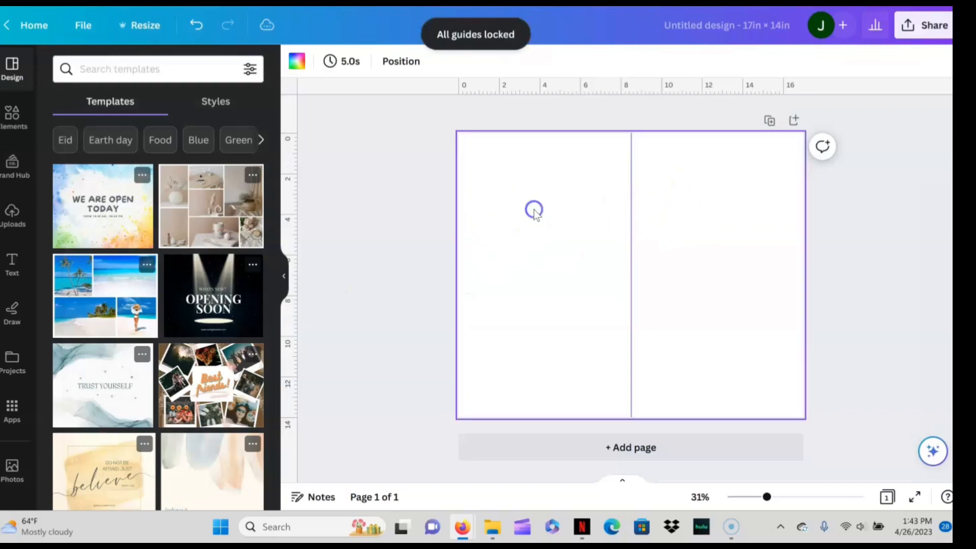
key("r")
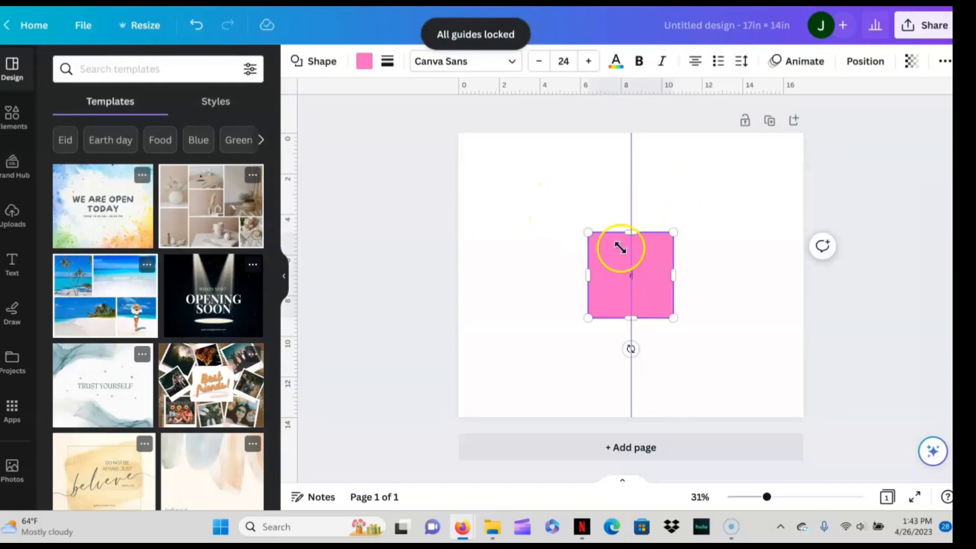
mouse_move(609, 264)
left_mouse_down()
mouse_move(585, 240)
mouse_move(605, 251)
left_mouse_up()
left_click(635, 268)
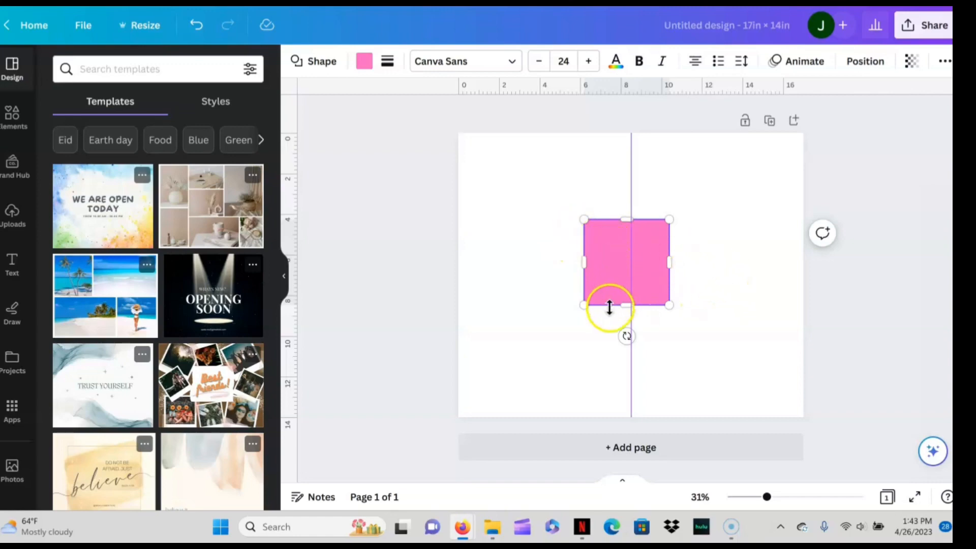
left_click_drag(590, 306, 588, 309)
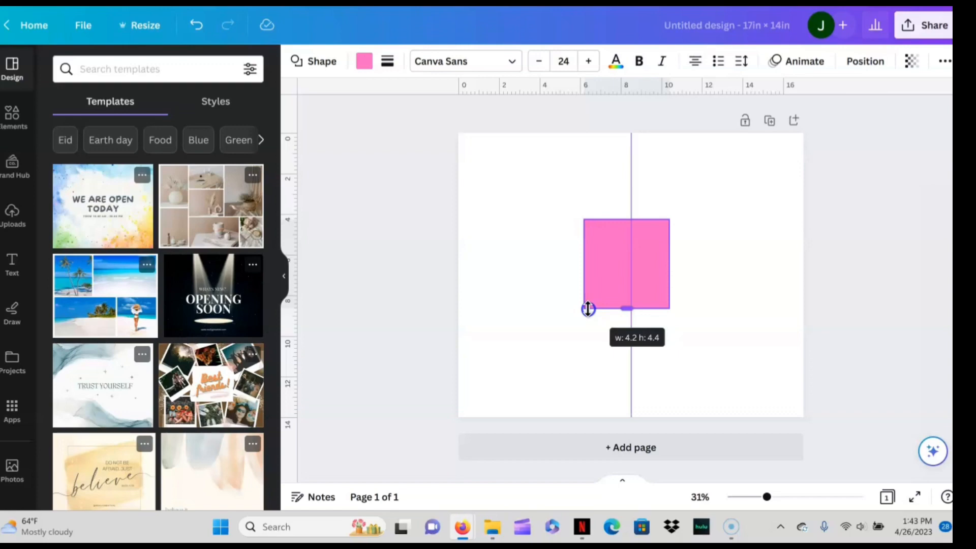
left_click_drag(588, 308, 588, 412)
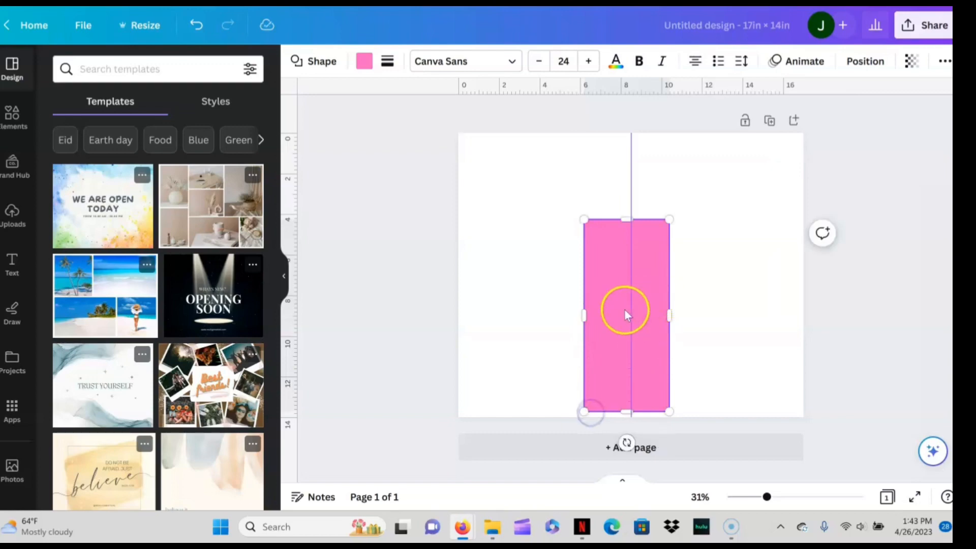
- Resize the pink rectangle into a large square about 9.8 in wide and centre it on the page
left_click(514, 302)
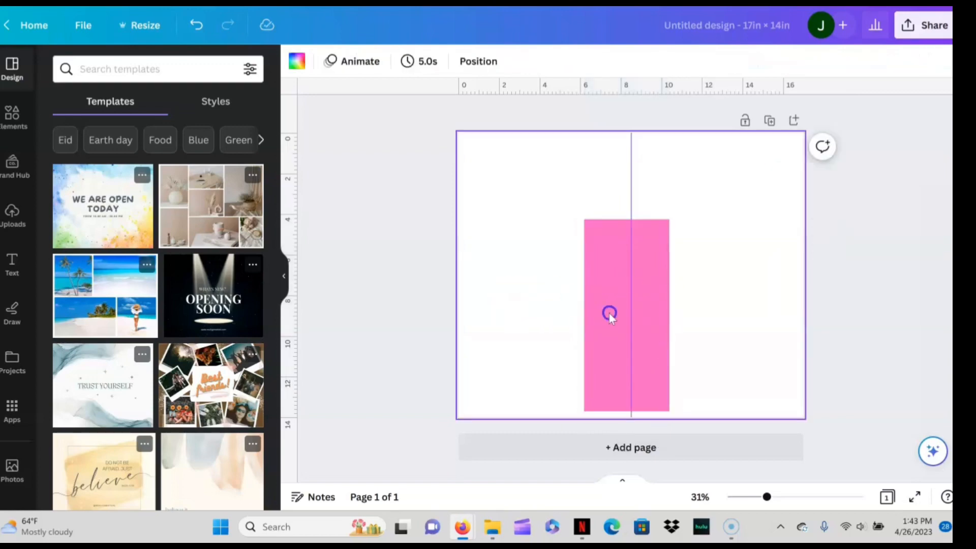
left_click_drag(609, 312, 610, 272)
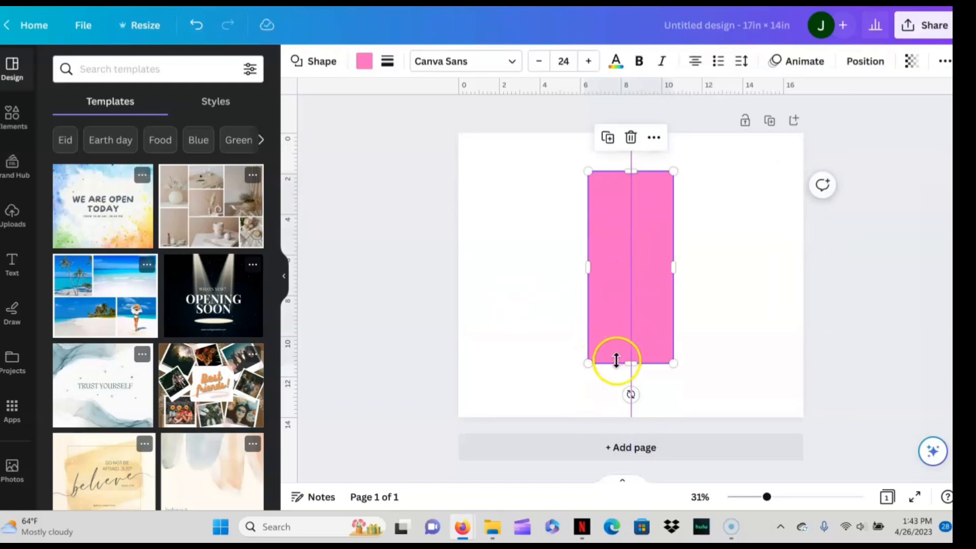
left_click_drag(617, 361, 619, 367)
left_click_drag(589, 269, 478, 282)
left_click_drag(556, 290, 596, 299)
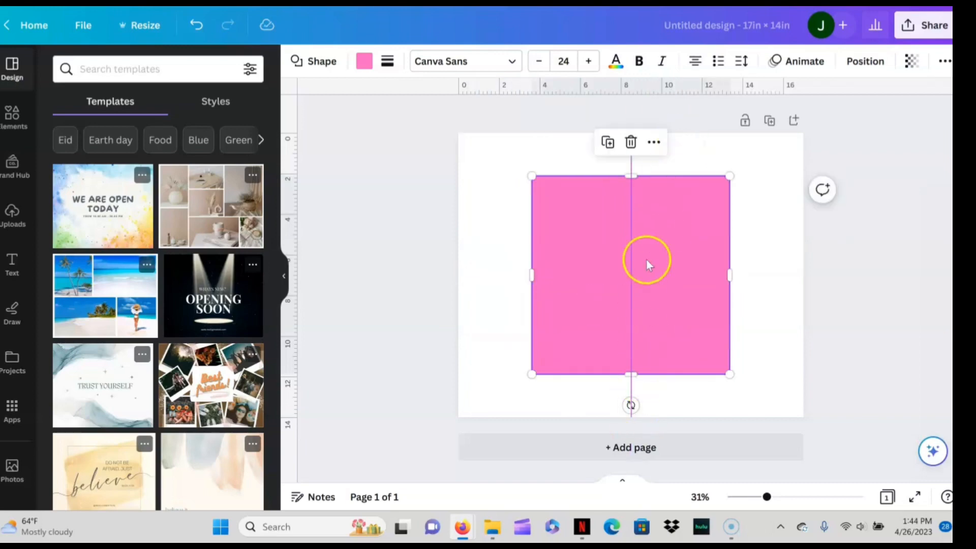
- Change the large square's fill colour from the document colours to black
left_click(363, 62)
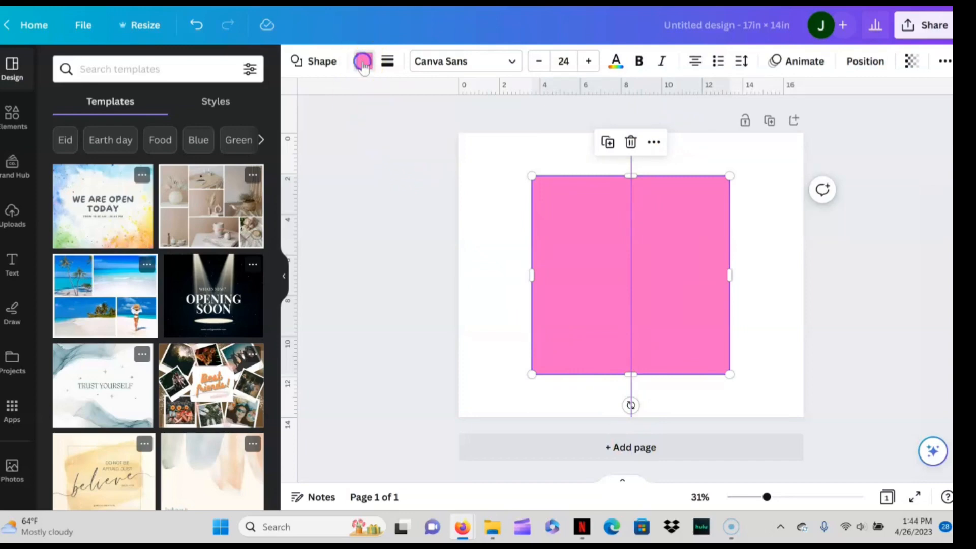
left_click(140, 142)
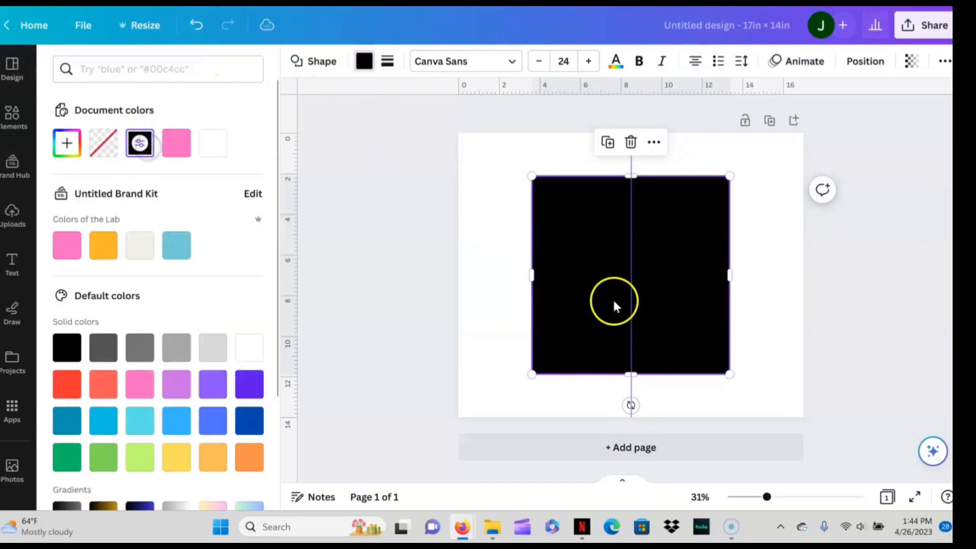
left_click(504, 210)
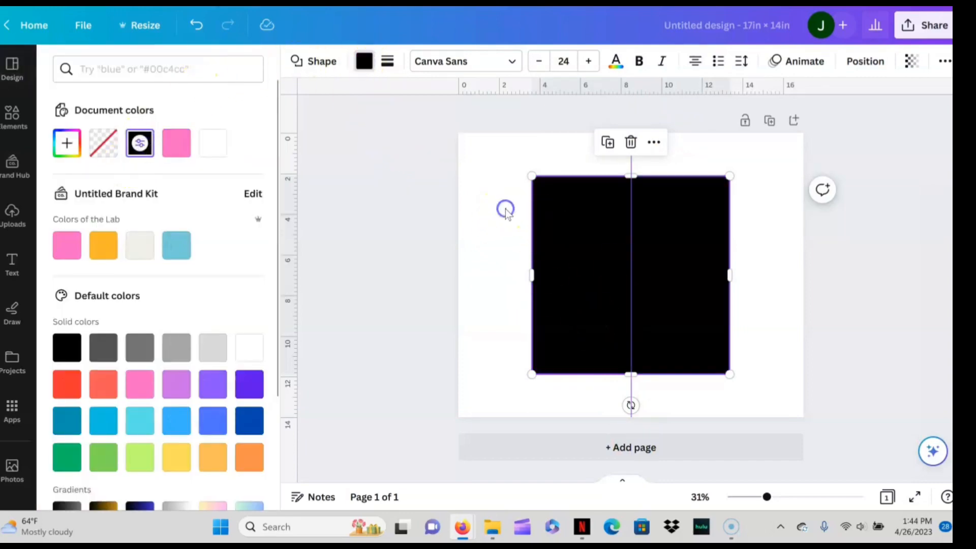
- Lock the black square in place and check that it can no longer be moved
left_click(571, 218)
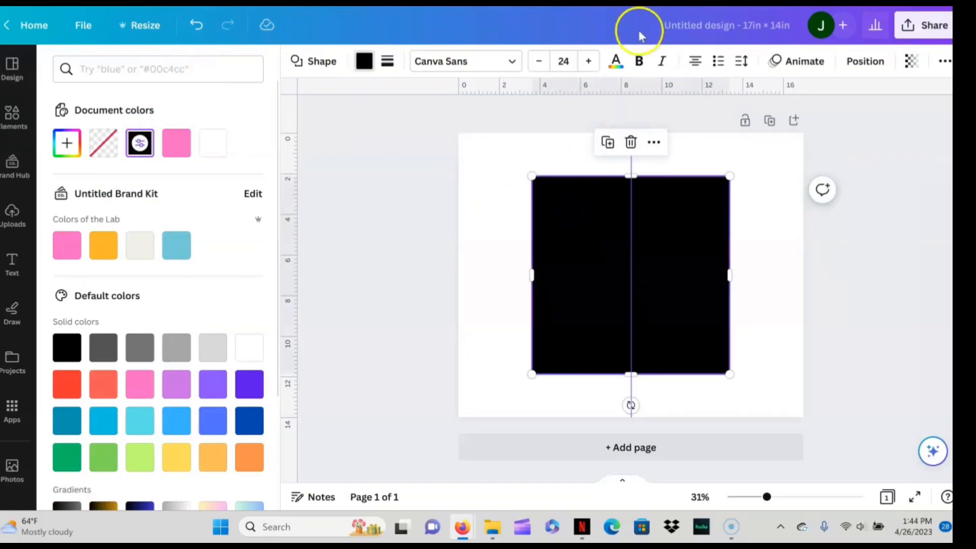
left_click(654, 143)
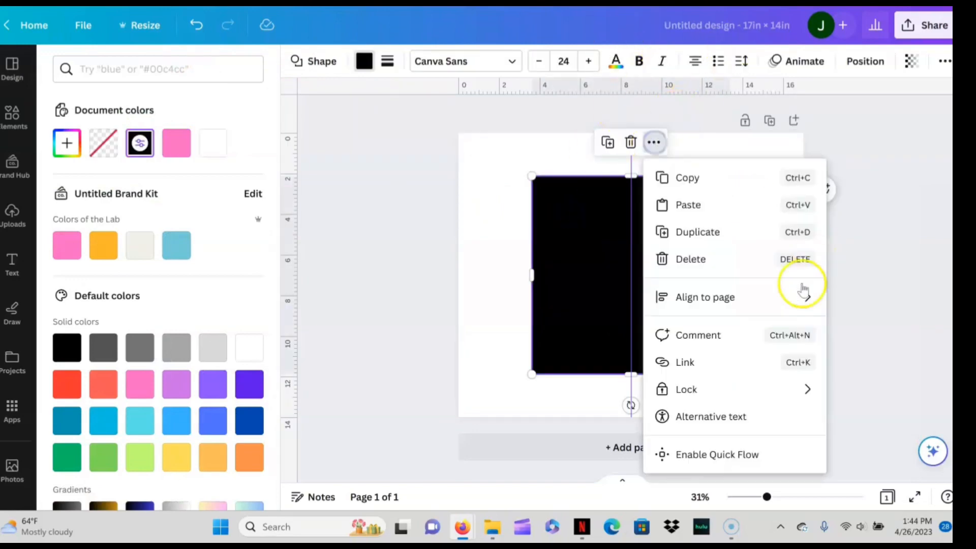
left_click(705, 395)
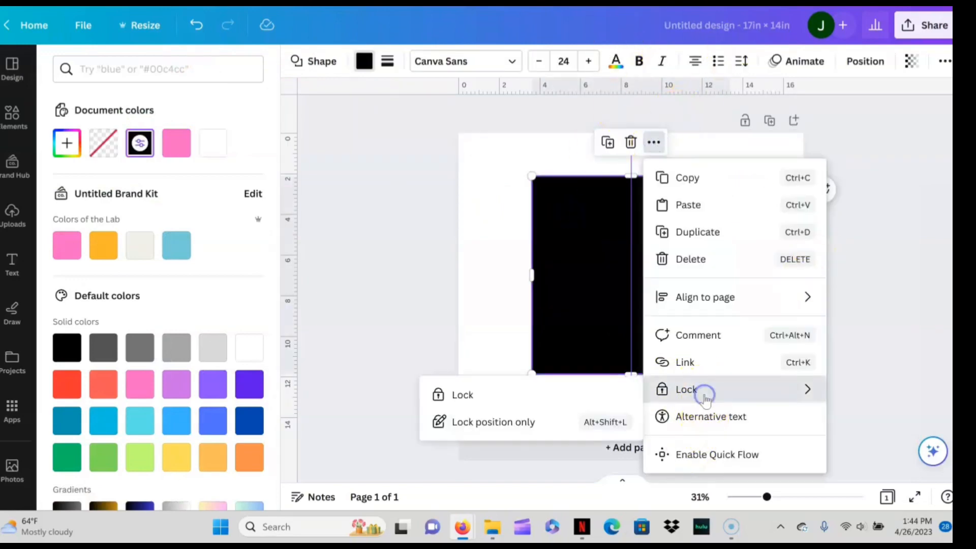
left_click(665, 390)
left_click(576, 424)
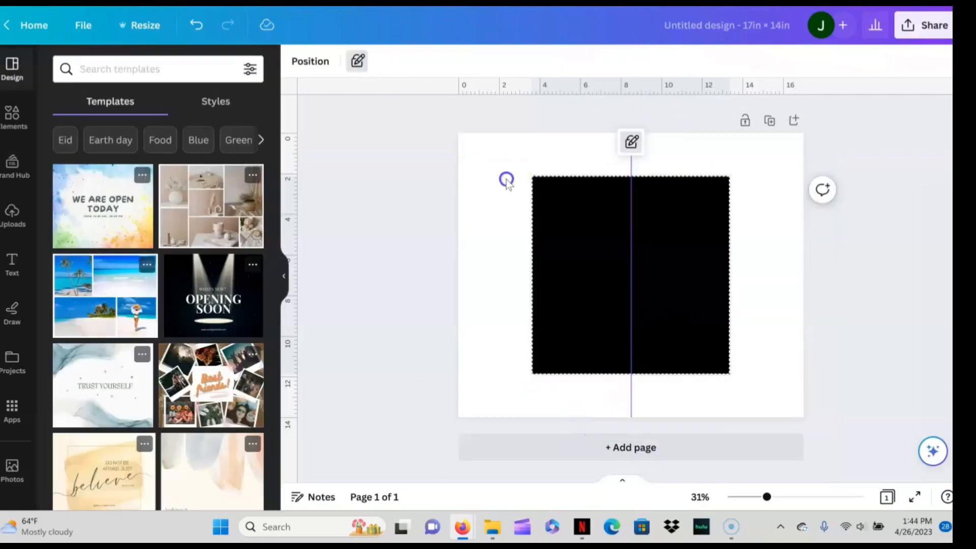
left_click(506, 179)
left_click(581, 260)
left_click(431, 237)
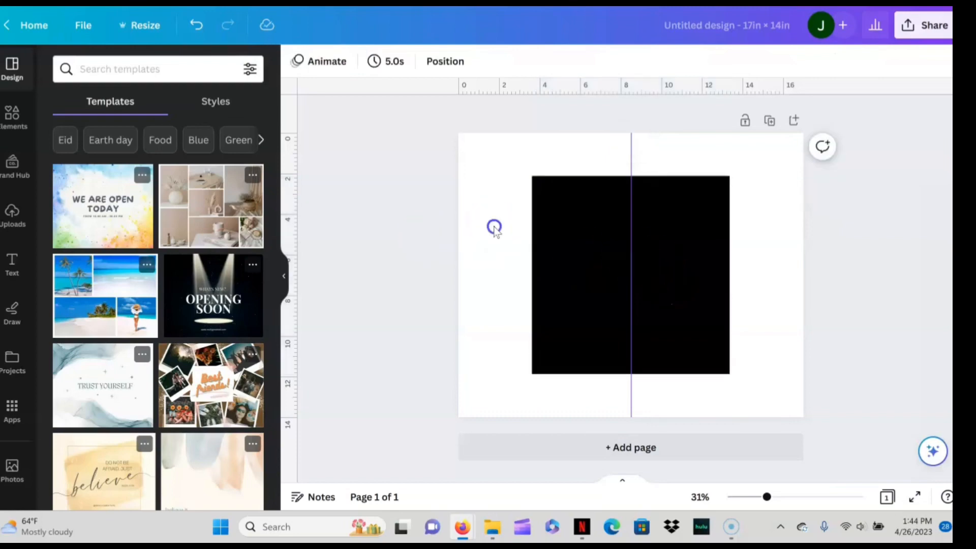
- Add a circle shape over the black square and shrink it to about 0.49 in
left_click(493, 226)
key("c")
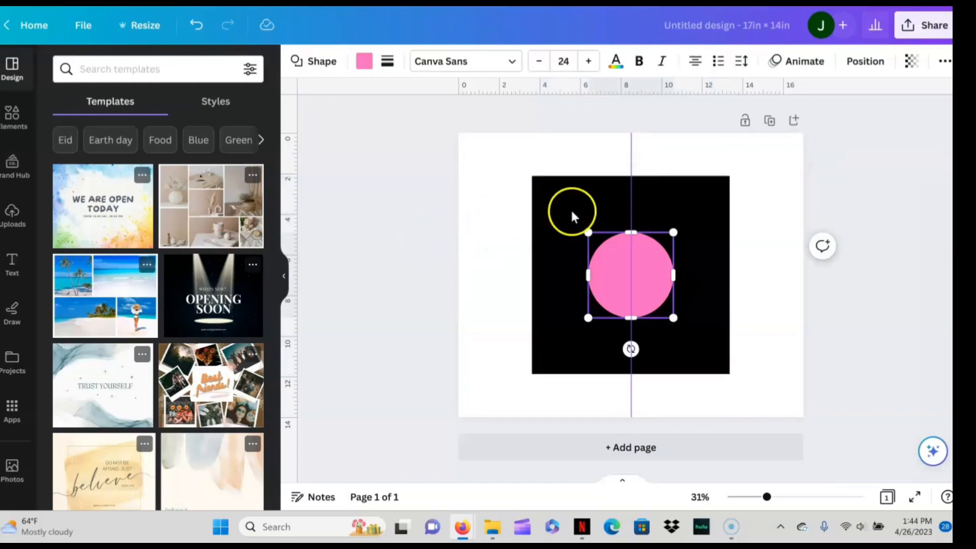
left_click_drag(584, 231, 637, 331)
left_click_drag(682, 353, 682, 353)
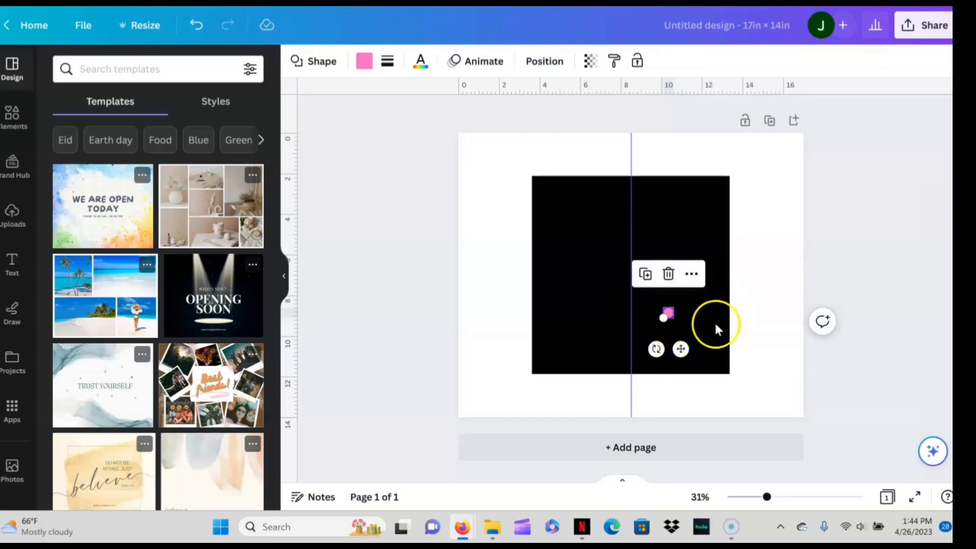
- Align the small circle to the page's center horizontally and middle vertically
left_click(545, 71)
left_click(211, 214)
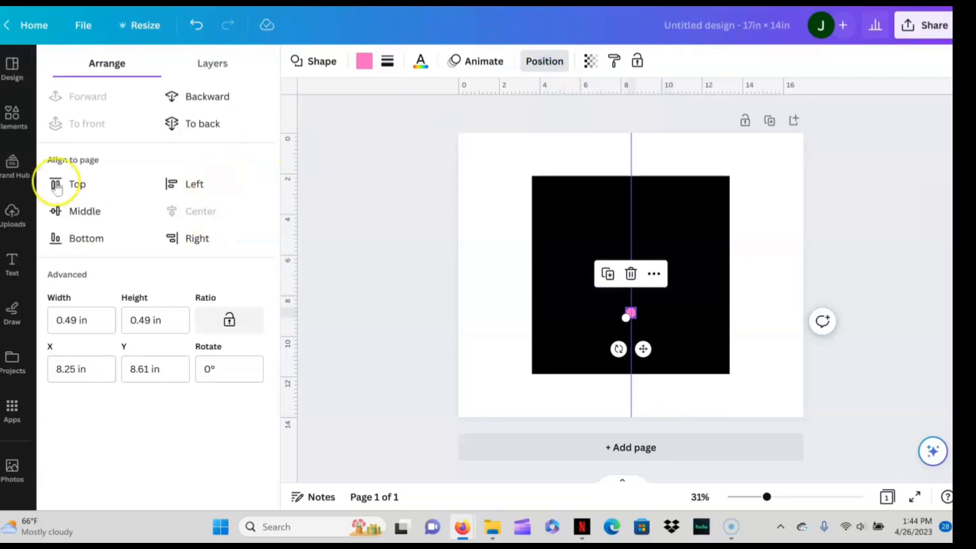
left_click(65, 209)
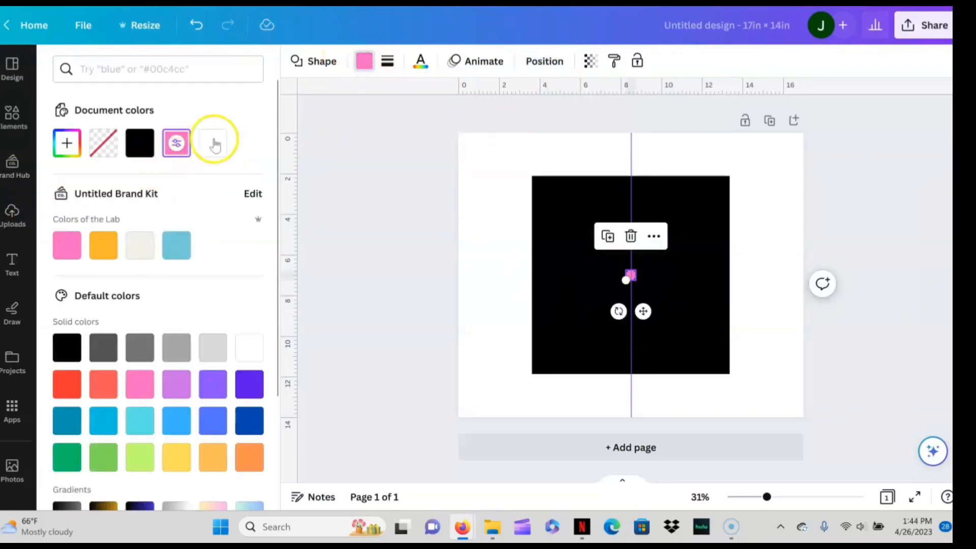
- Change the small centred circle's fill to white and lock it in place
left_click(213, 143)
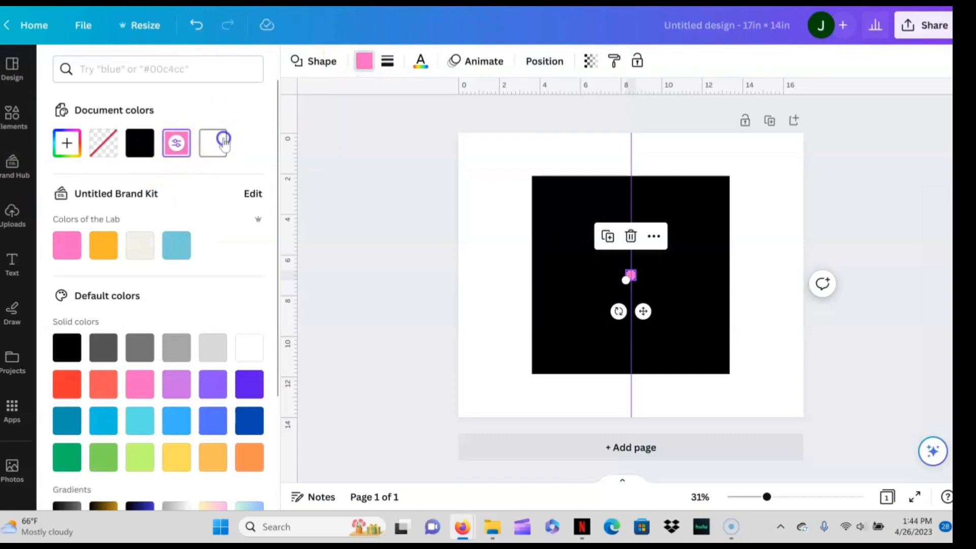
left_click(516, 251)
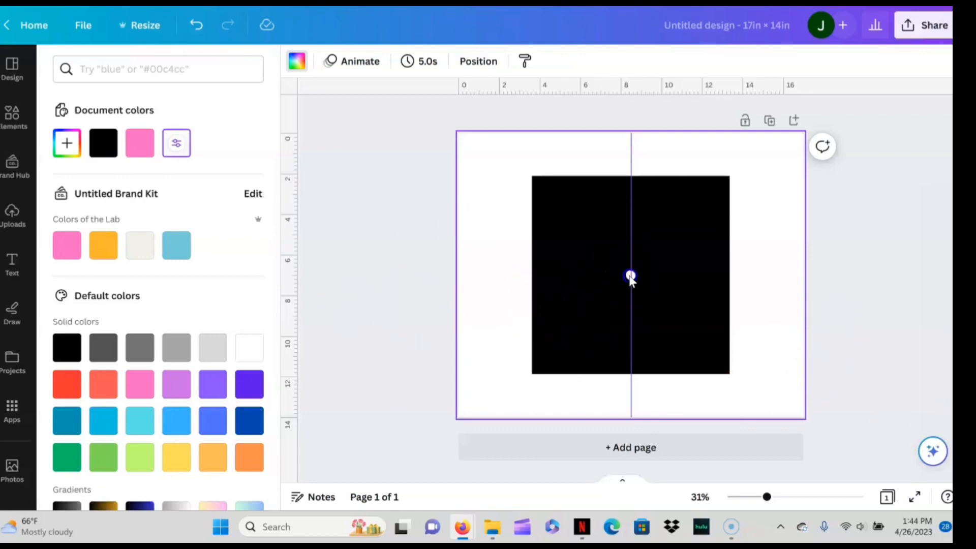
left_click(630, 276)
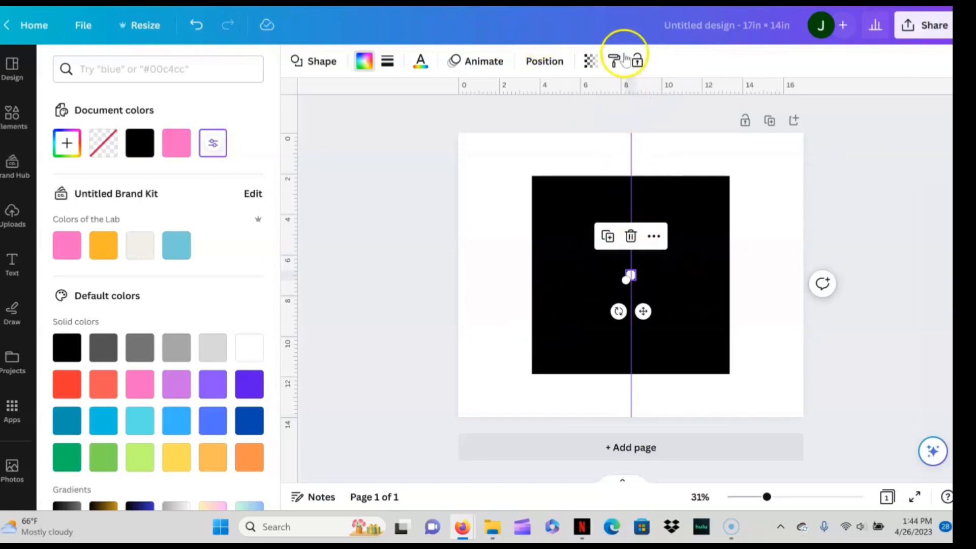
left_click(637, 66)
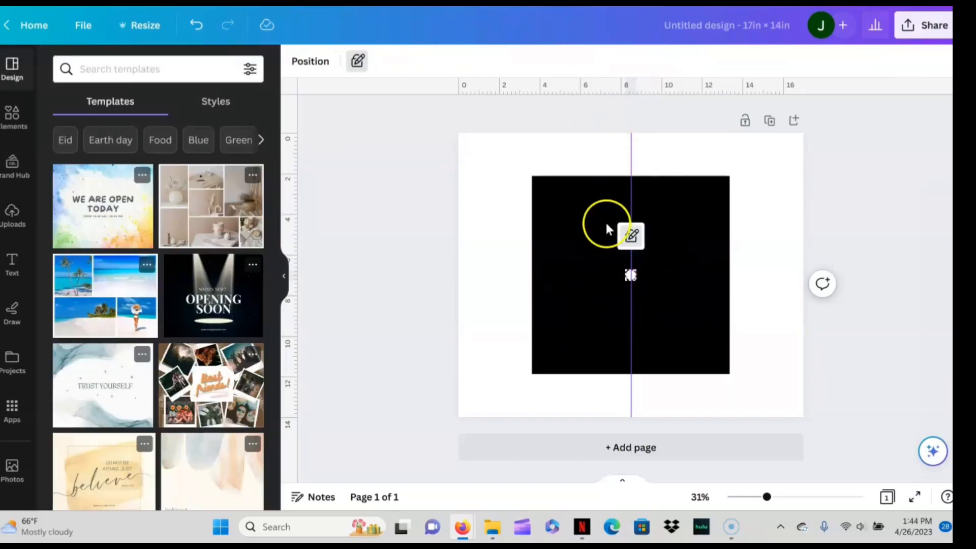
- Unlock the black square and rotate it 45° into a diamond about the page centre
left_click(583, 214)
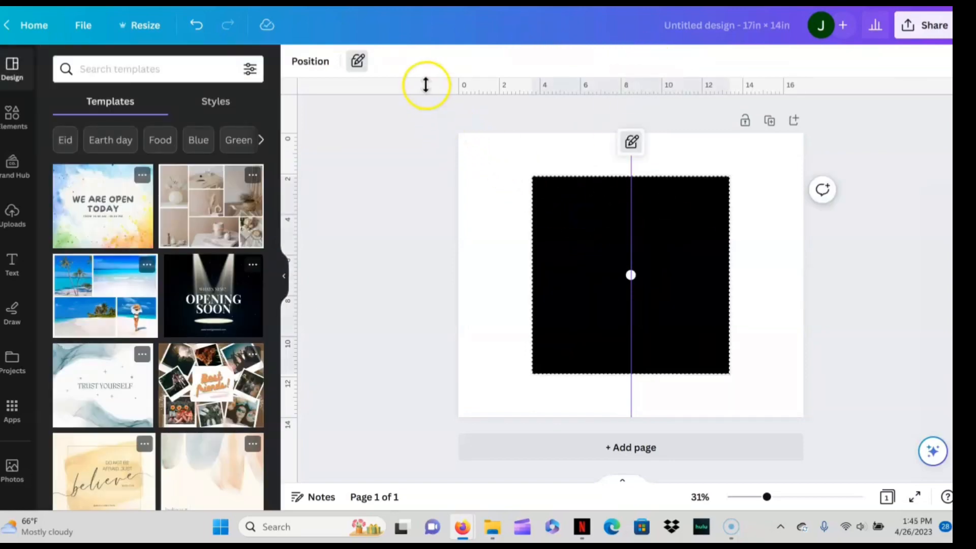
left_click(357, 68)
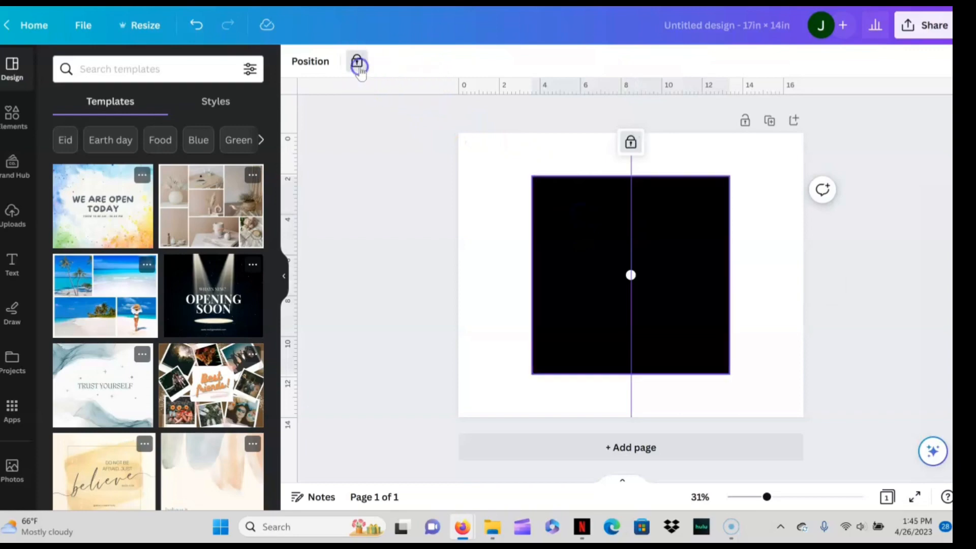
left_click(356, 69)
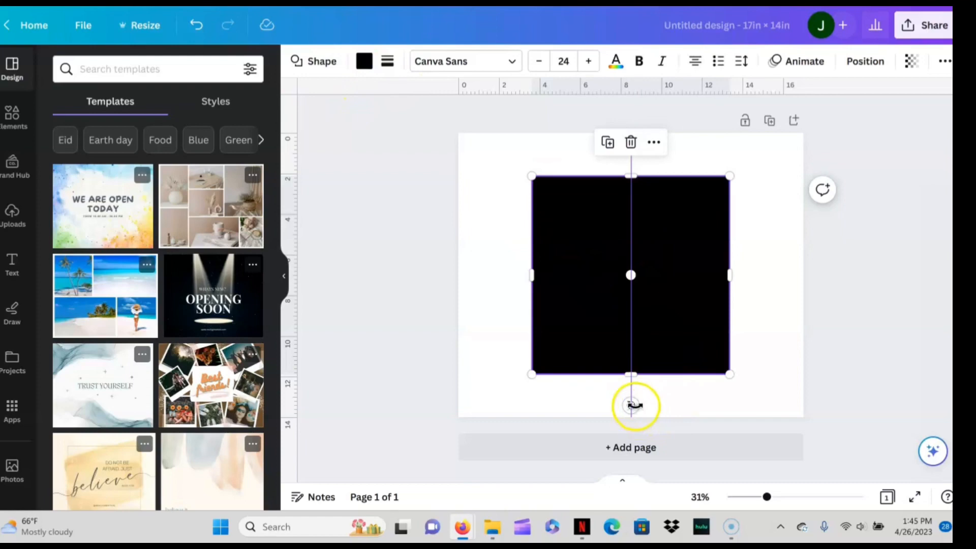
left_click_drag(635, 405, 550, 361)
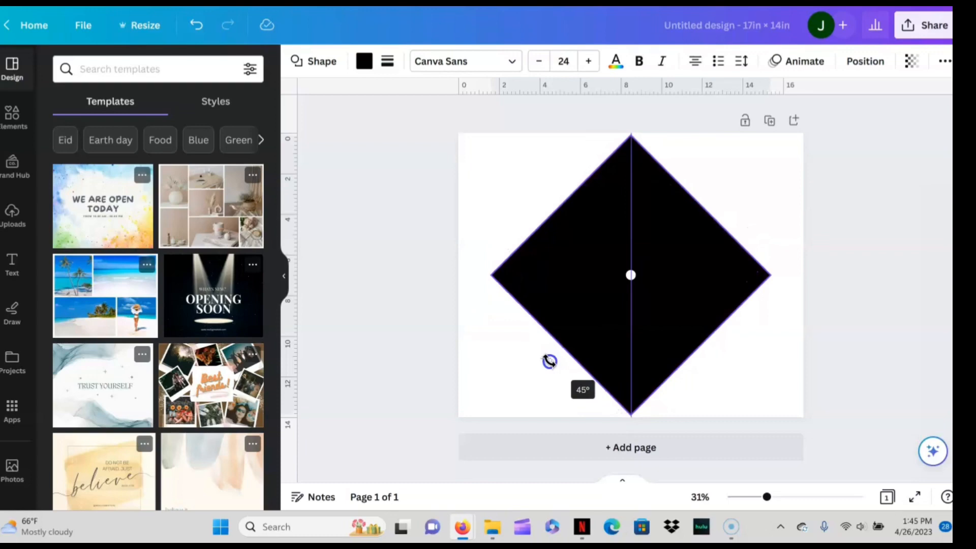
left_click_drag(549, 361, 550, 362)
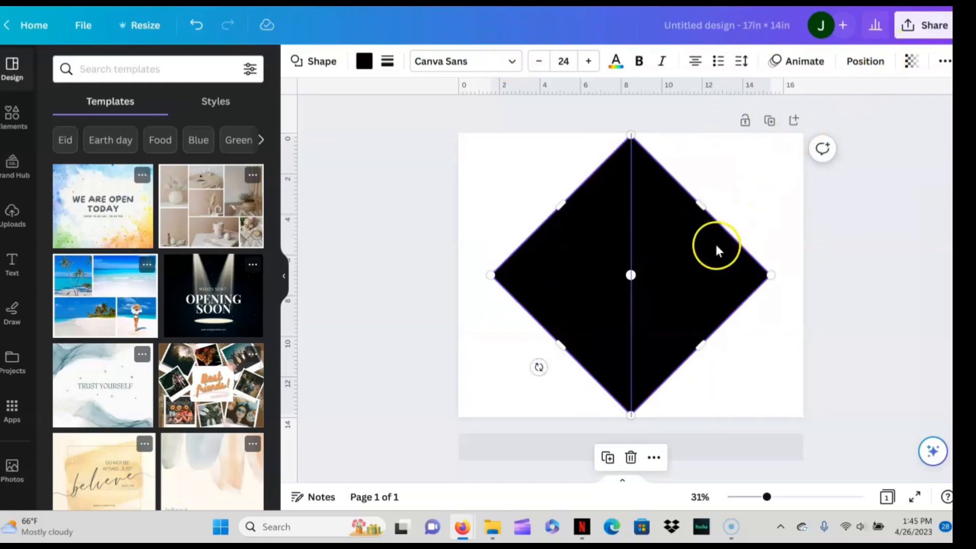
- Lock only the position of the black diamond and deselect it
left_click(681, 278)
right_click(682, 278)
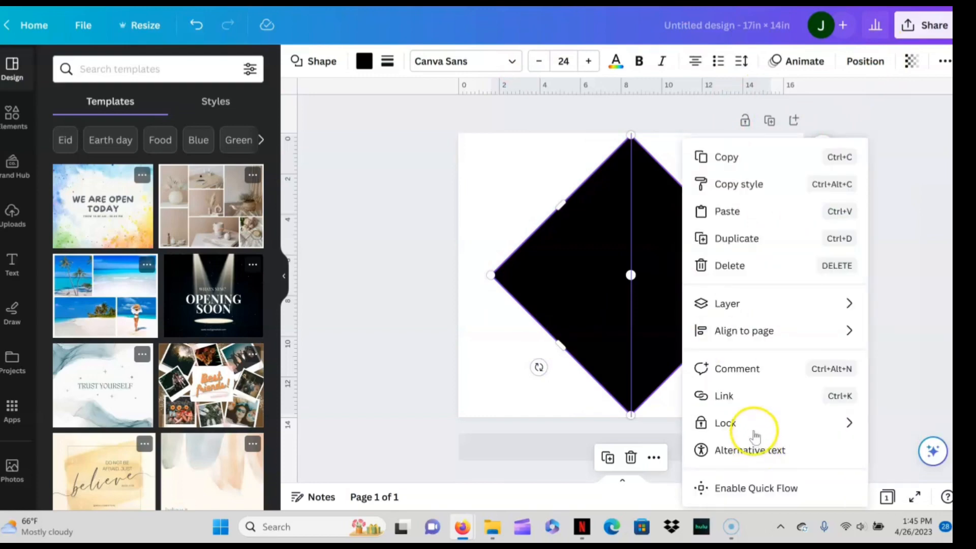
mouse_move(751, 426)
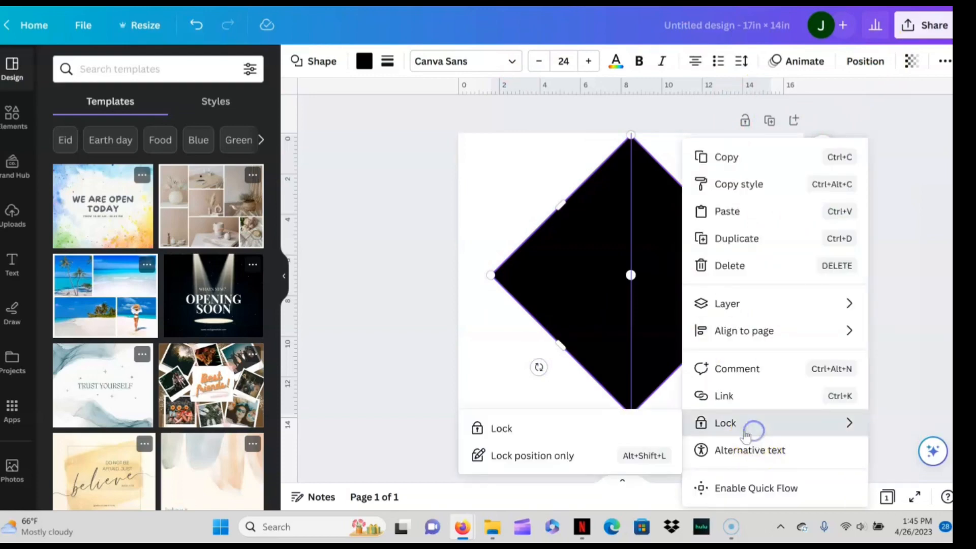
left_click(584, 459)
left_click(504, 413)
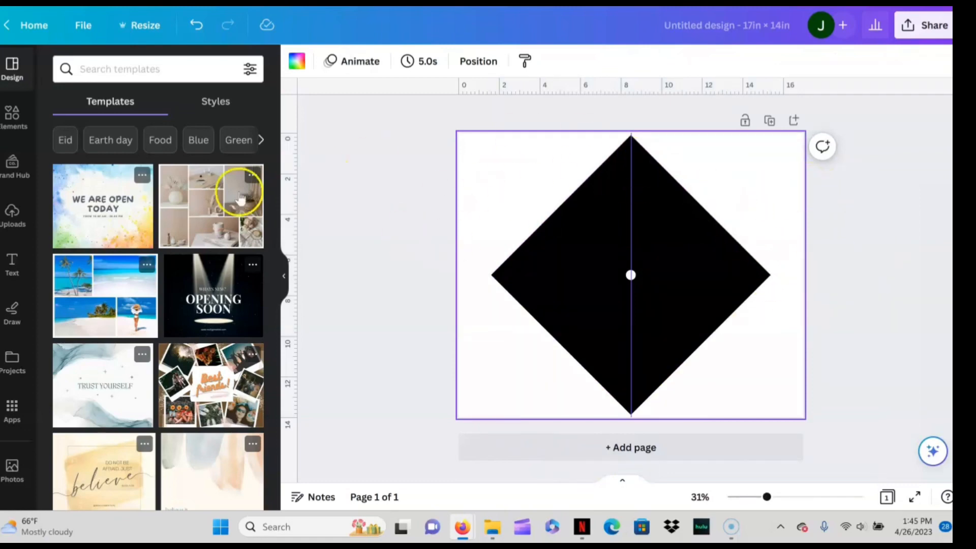
- Add the uploaded "Now Hotter By One Degree" lettering graphic over the black diamond and shift it slightly down
left_click(7, 221)
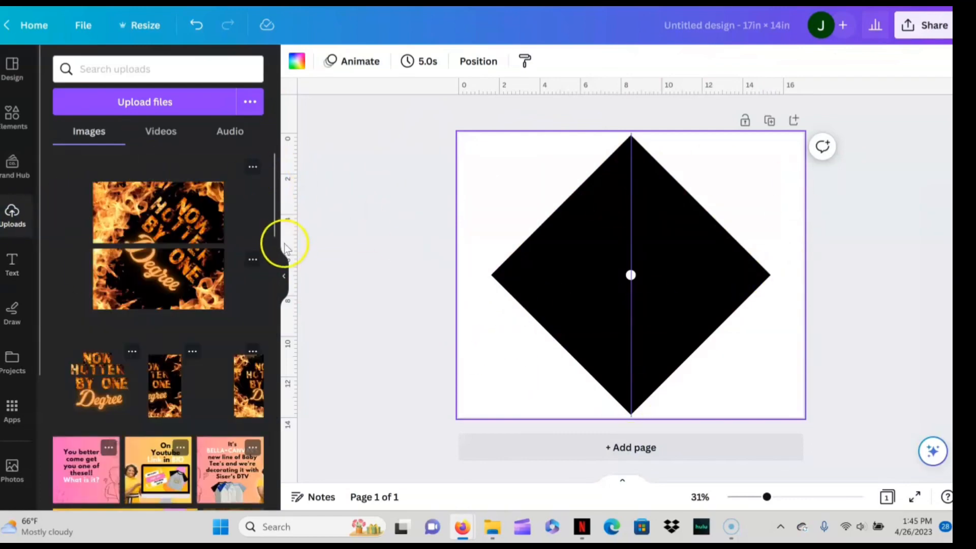
scroll(275, 172, "down", 4)
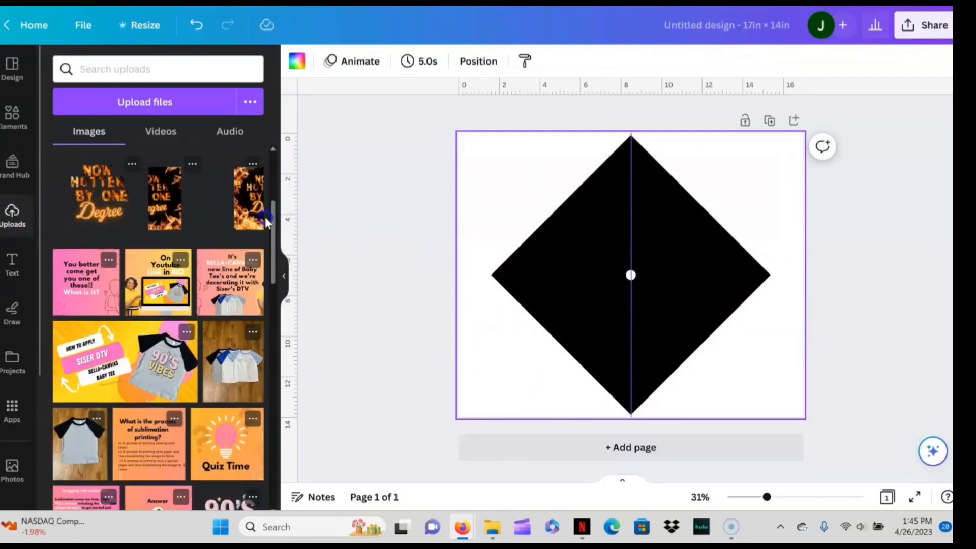
left_click(90, 192)
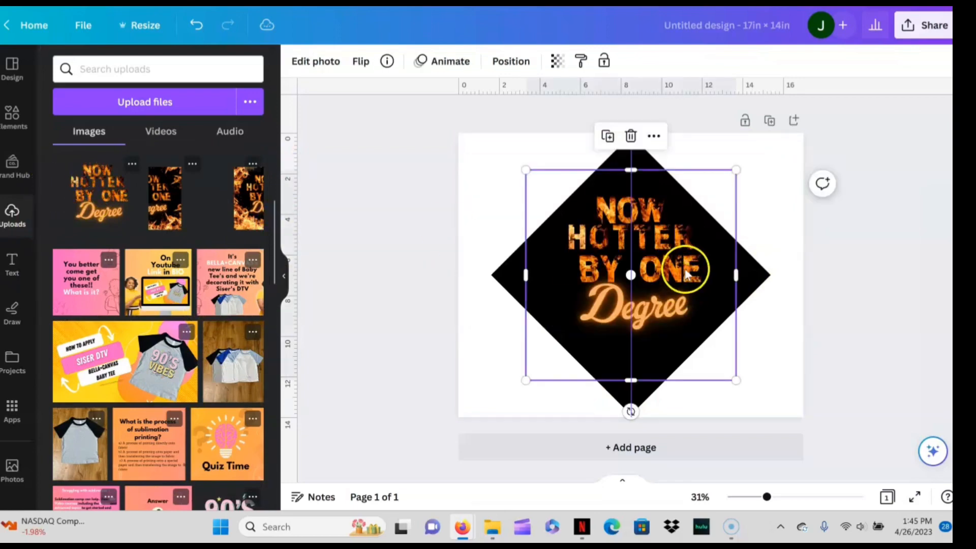
mouse_move(666, 254)
left_mouse_down()
mouse_move(670, 269)
mouse_move(665, 264)
left_mouse_up()
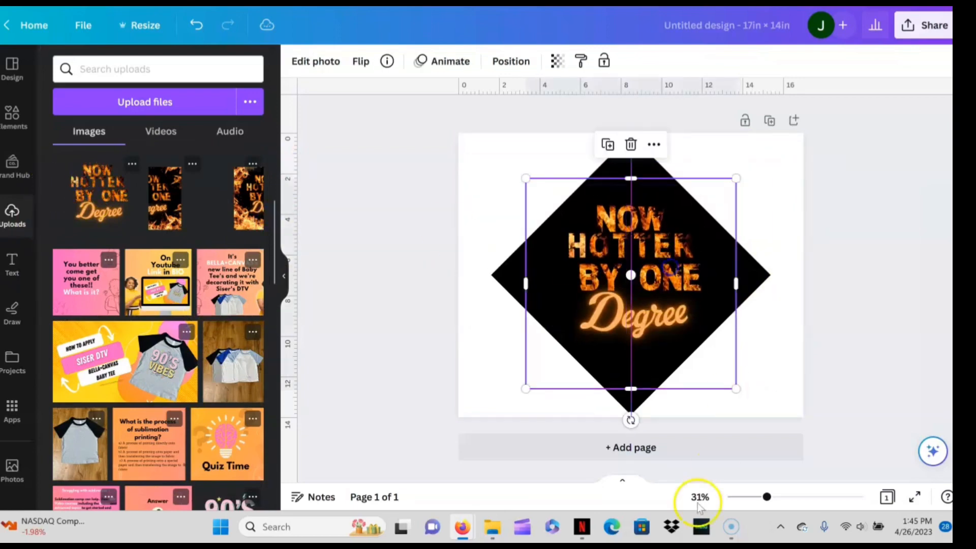
- Add a second page and search the elements for "frames", showing all results in the Frames category
left_click(667, 456)
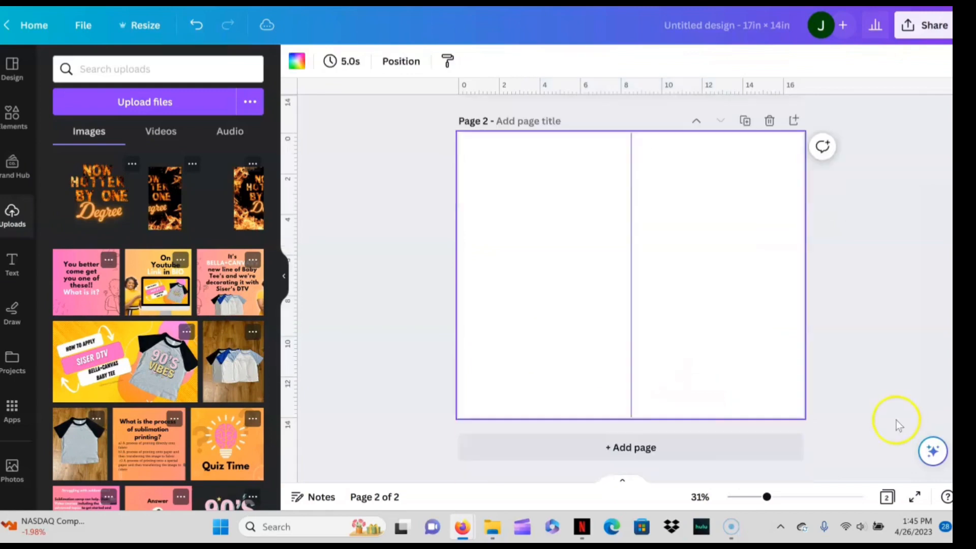
left_click(26, 127)
left_click(146, 71)
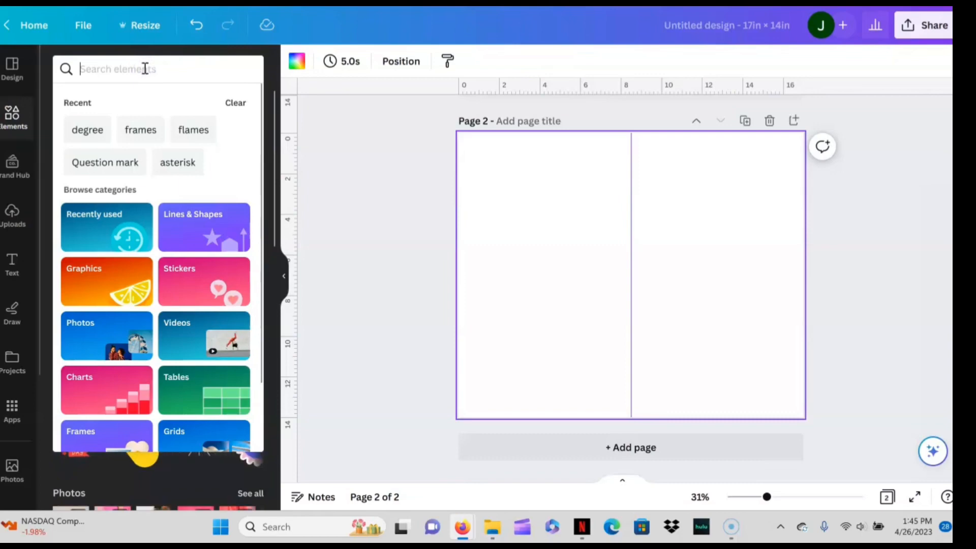
type("frames")
key("Return")
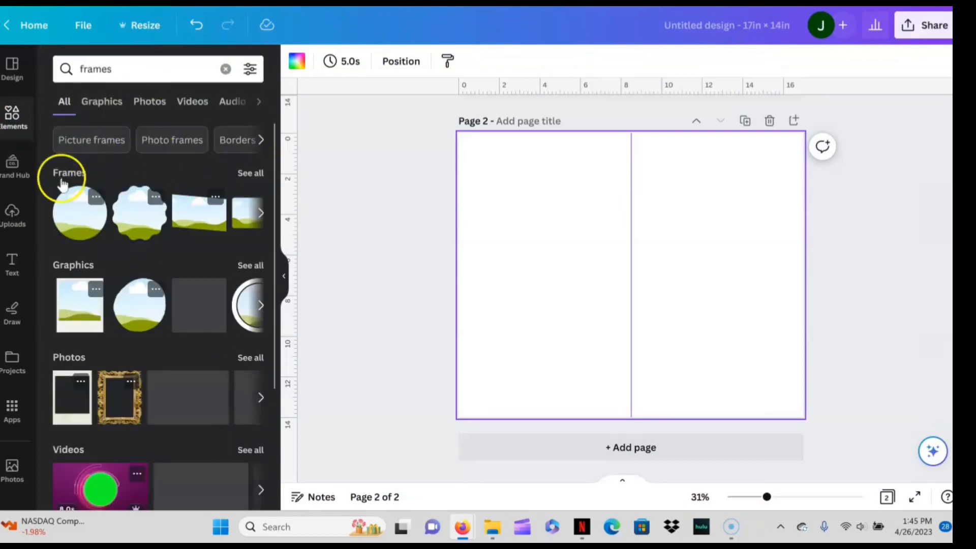
left_click(244, 174)
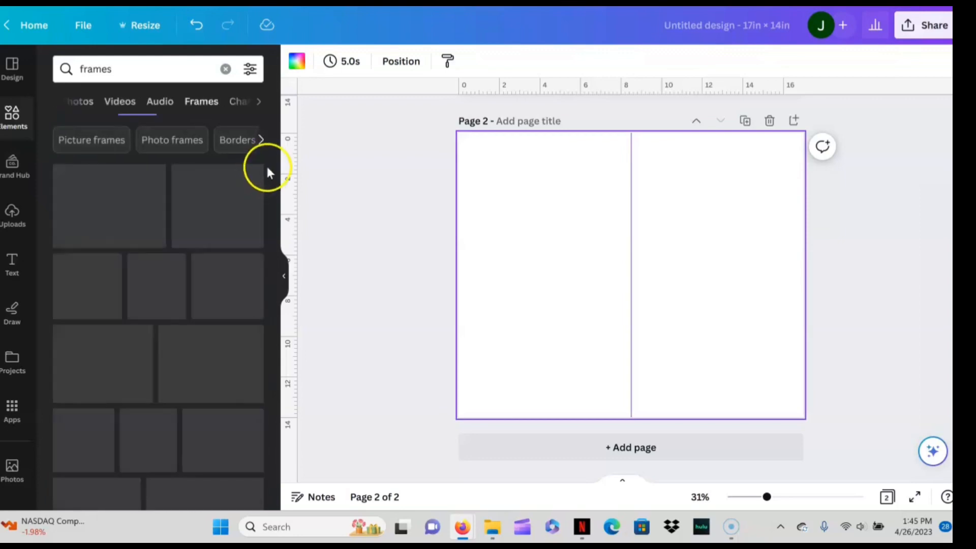
- Insert the letter S frame on page 2 and move it up and left of the centre guide
left_click_drag(270, 172, 283, 387)
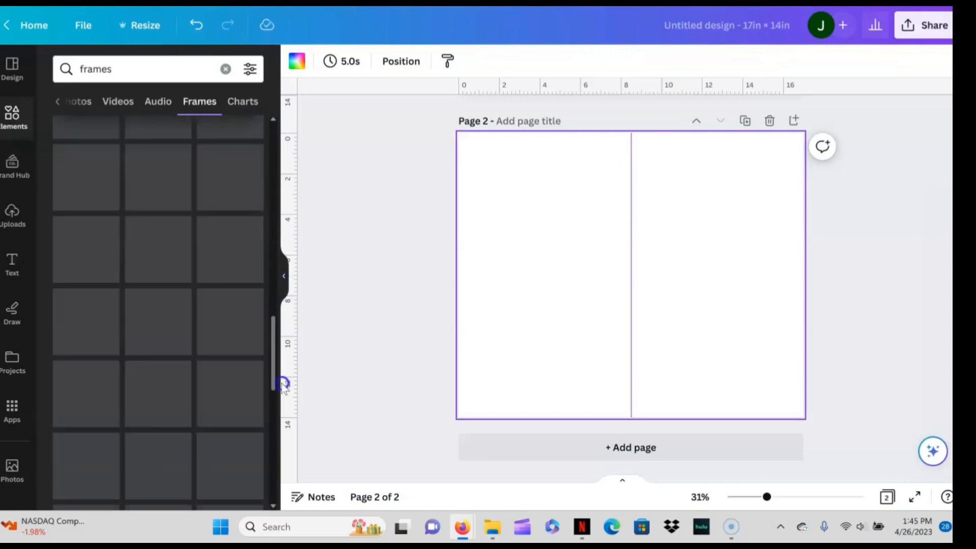
left_click_drag(276, 327, 279, 407)
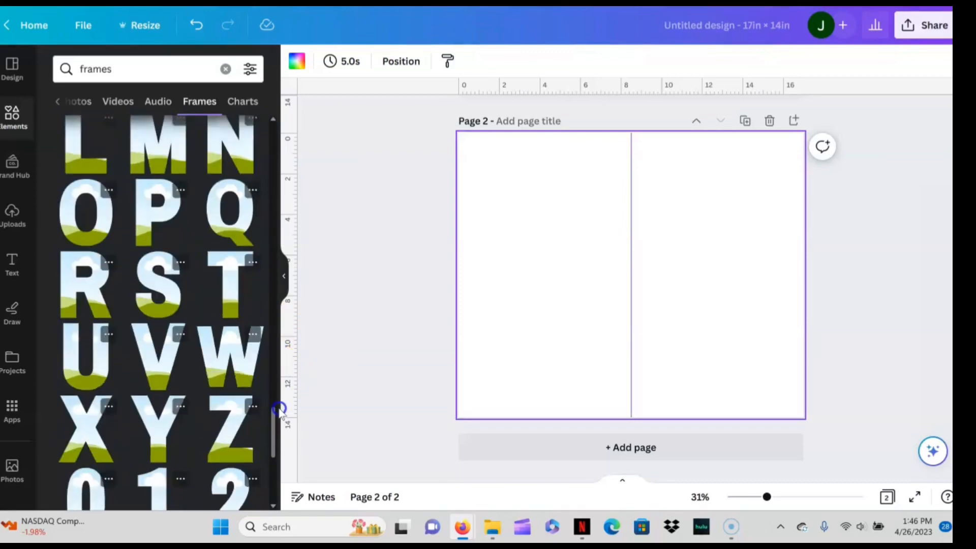
left_click(143, 291)
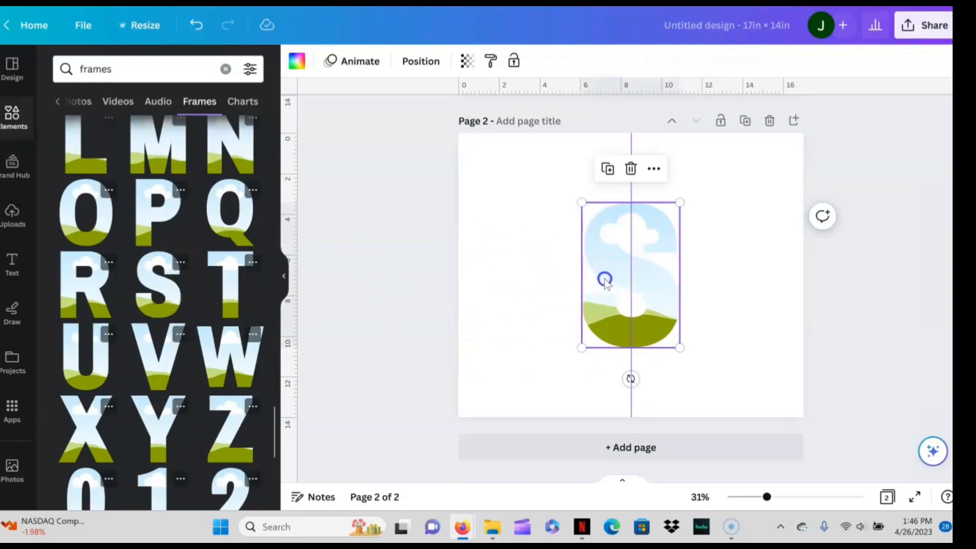
left_click_drag(605, 282, 544, 250)
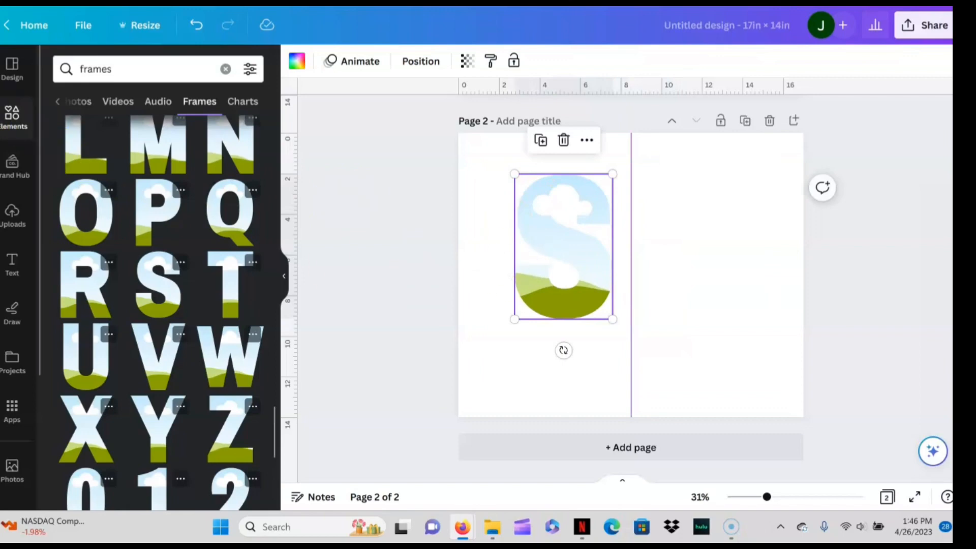
- Search the element photos for "flames" and fill the letter S frame with the solid red-orange fire photo
left_click(28, 127)
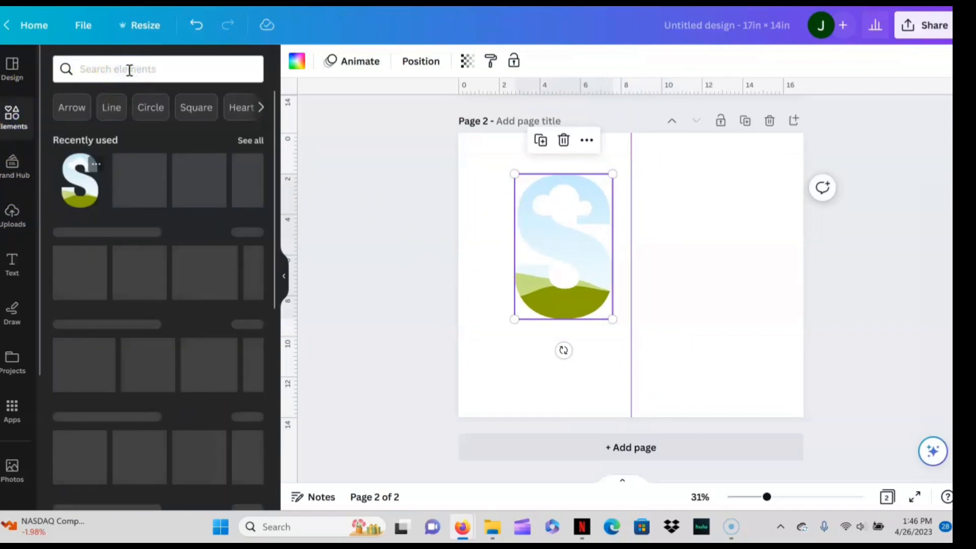
left_click(129, 70)
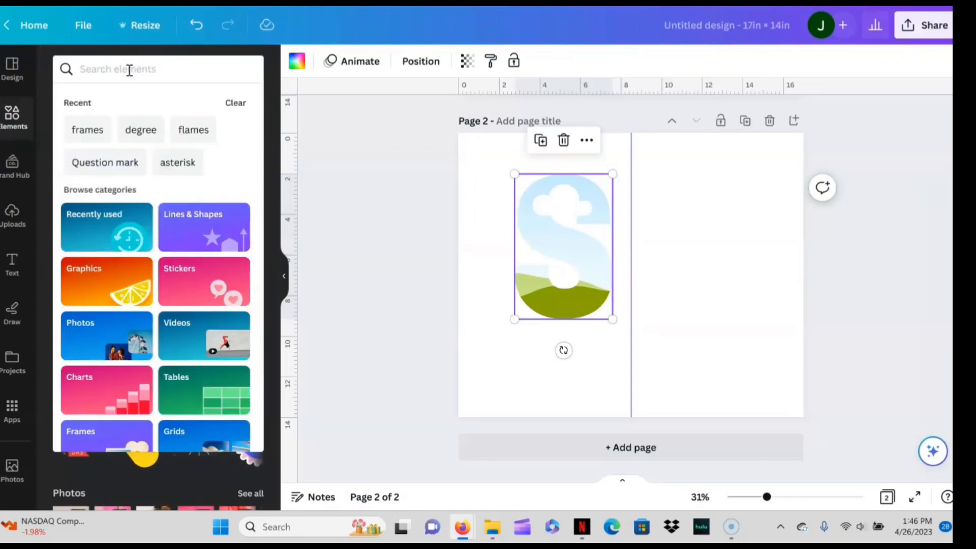
type("flames")
key("Return")
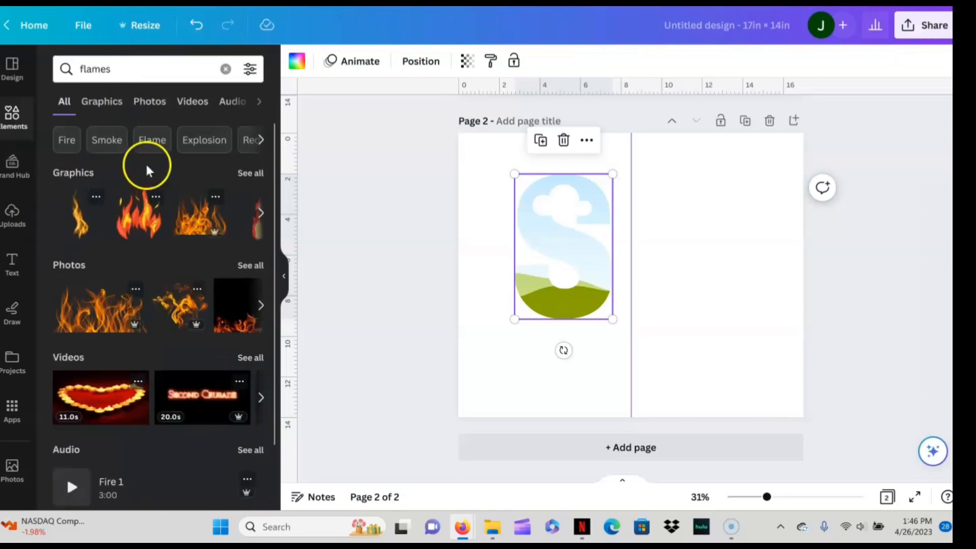
left_click(150, 102)
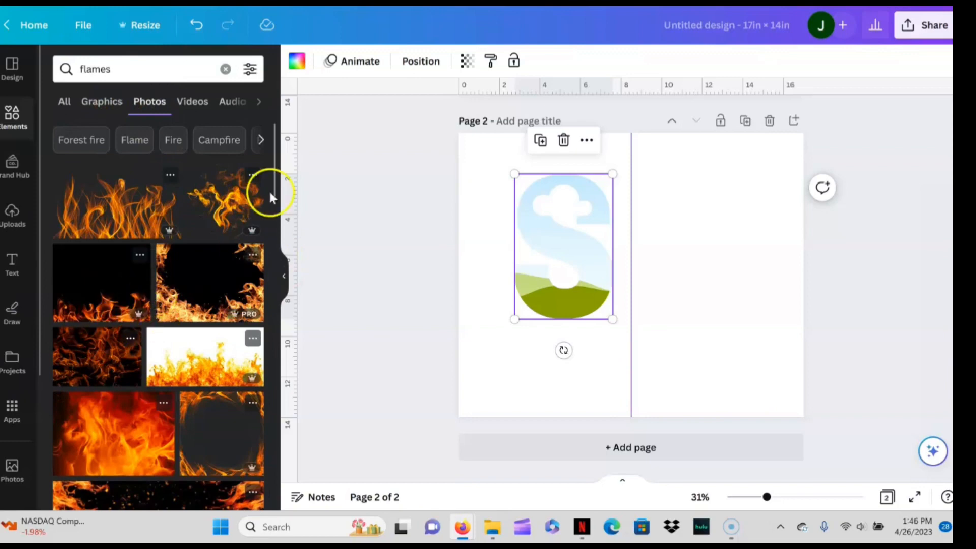
left_click_drag(272, 156, 279, 206)
left_click_drag(306, 177, 562, 237)
left_click(725, 288)
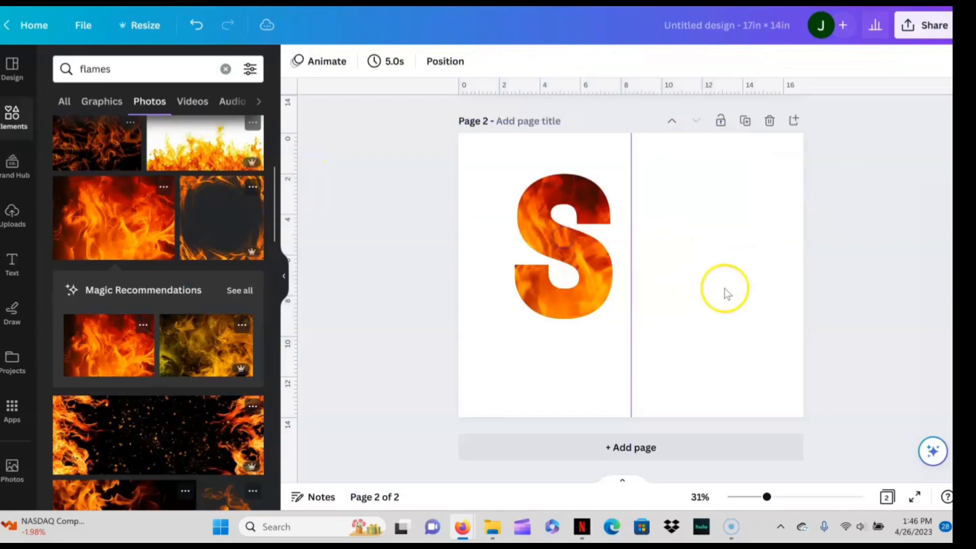
- Try enlarging and repositioning the fire photo inside the letter S frame, and discard the crop changes
left_click(593, 273)
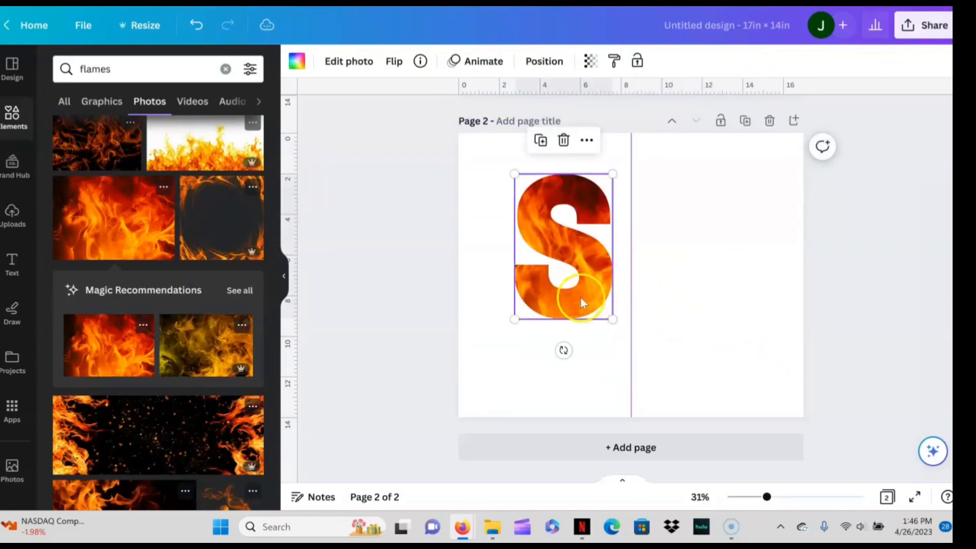
double_click(560, 300)
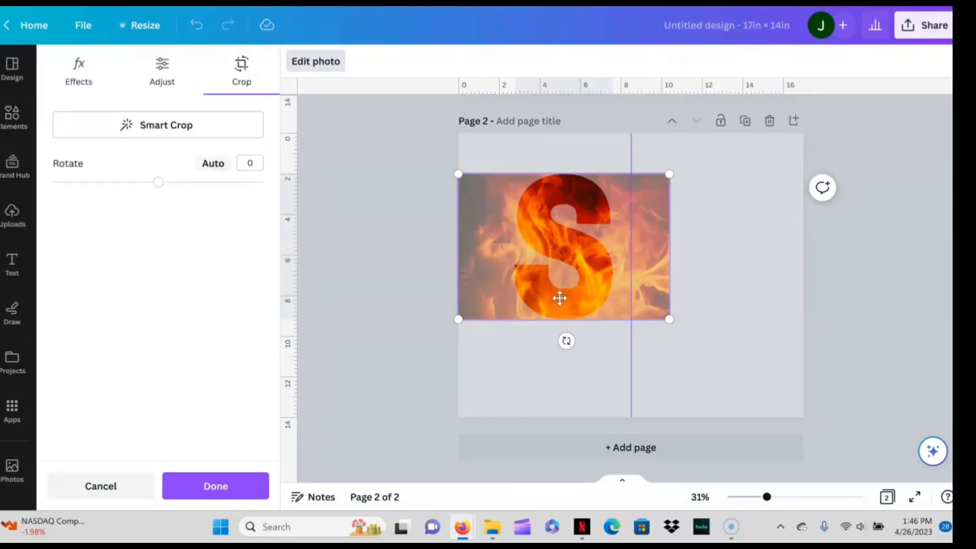
left_click_drag(560, 298, 798, 425)
left_click_drag(771, 371, 784, 381)
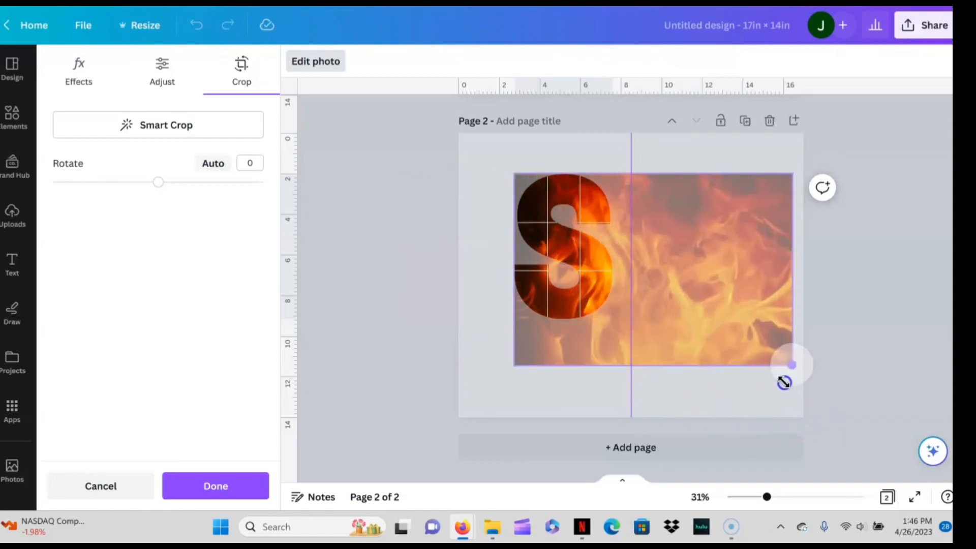
left_click_drag(719, 340, 766, 351)
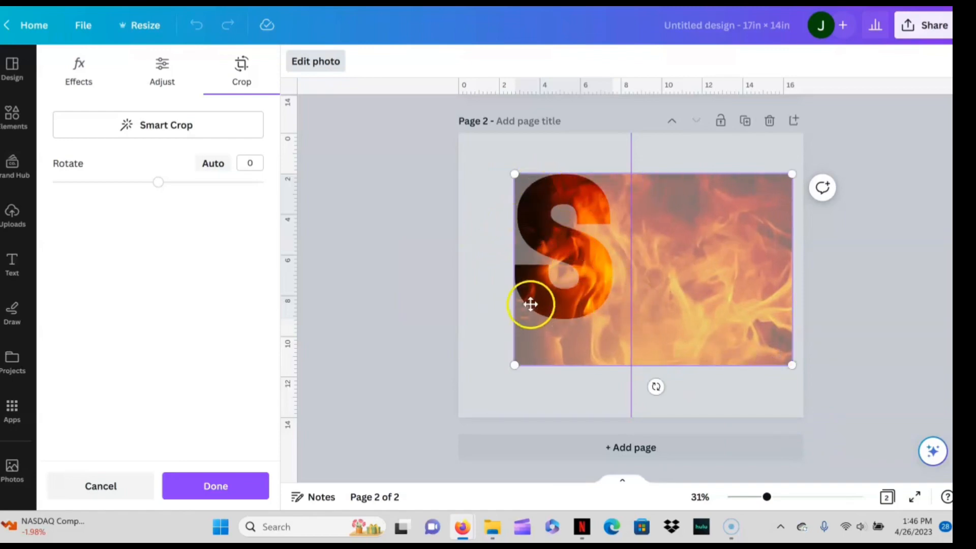
left_click_drag(703, 285, 649, 288)
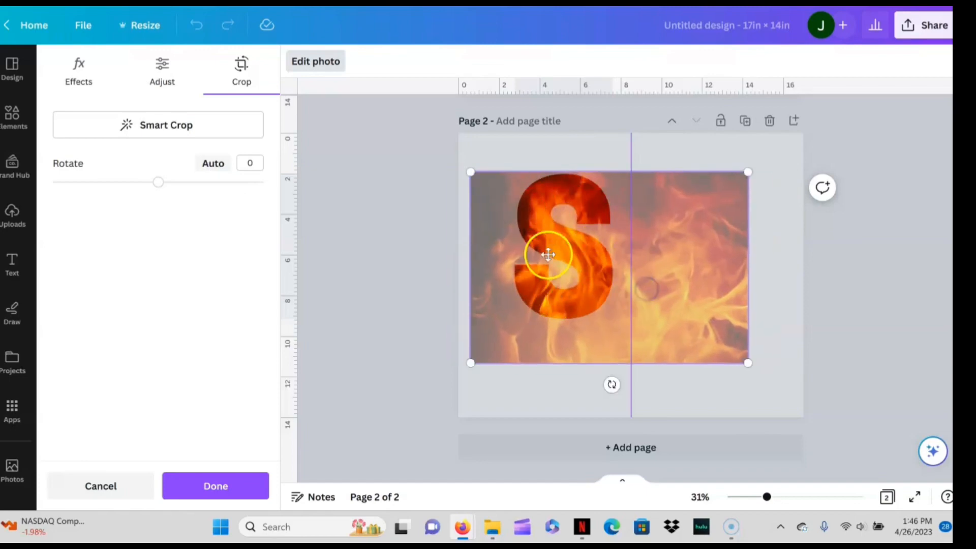
left_click(119, 483)
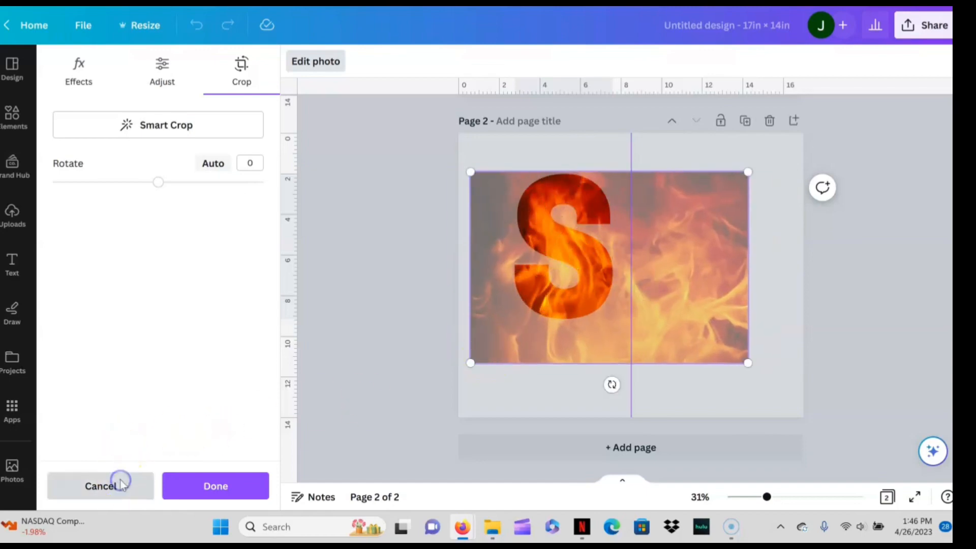
- Delete the flame-filled letter S frame from page 2
left_click(564, 142)
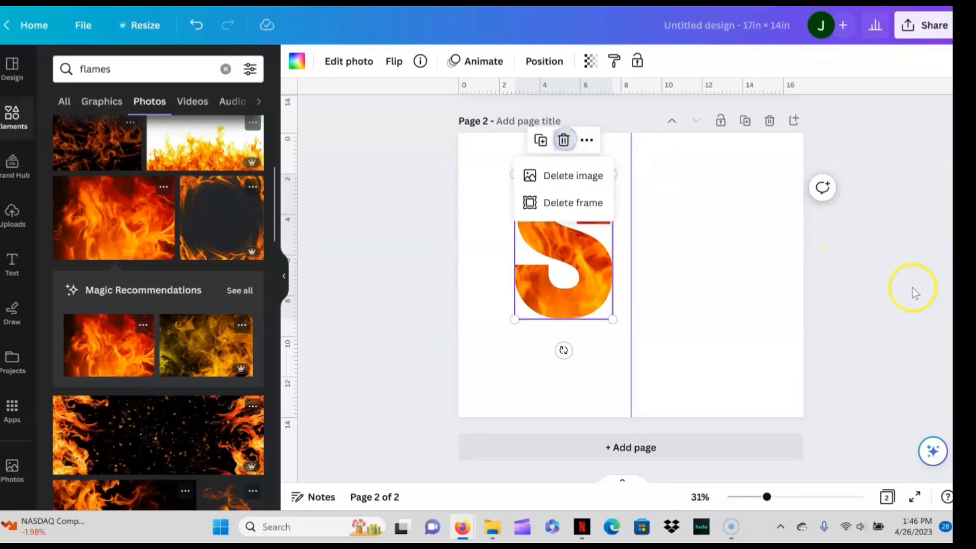
scroll(732, 163, "up", 5)
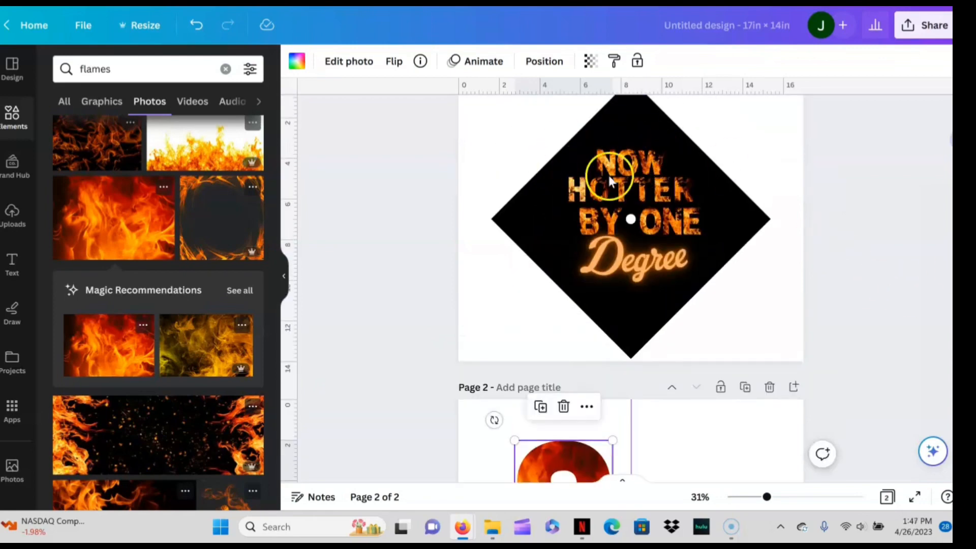
left_click(563, 407)
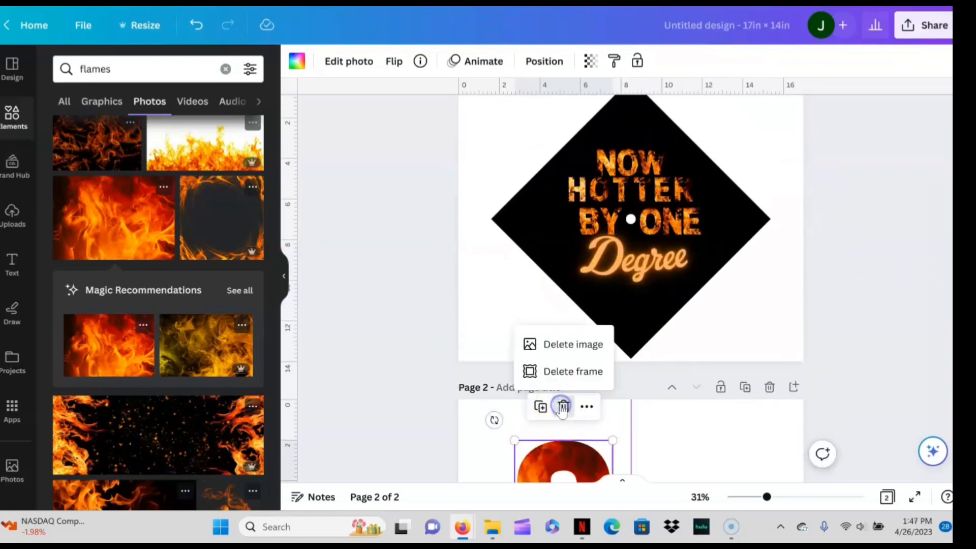
left_click(578, 376)
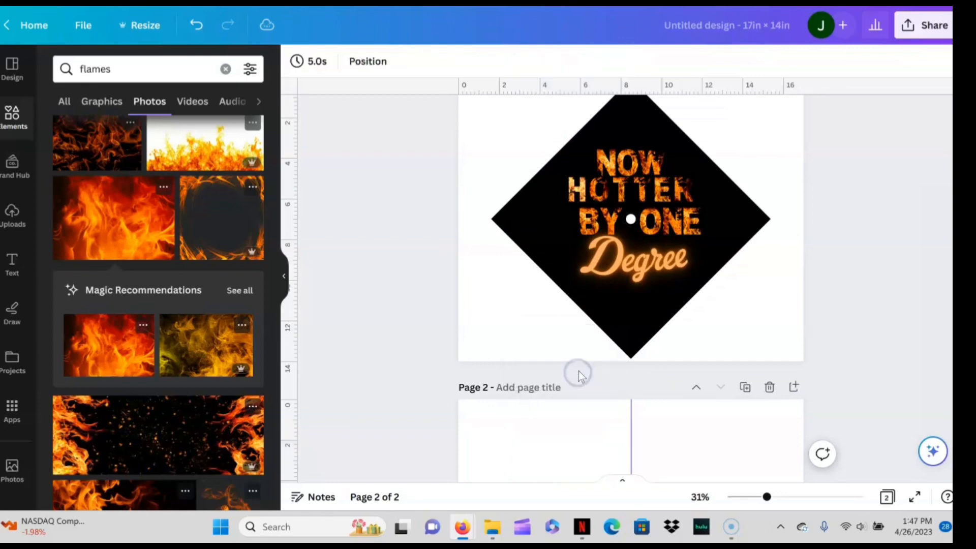
- Delete the empty page 2 from the design
left_click(768, 388)
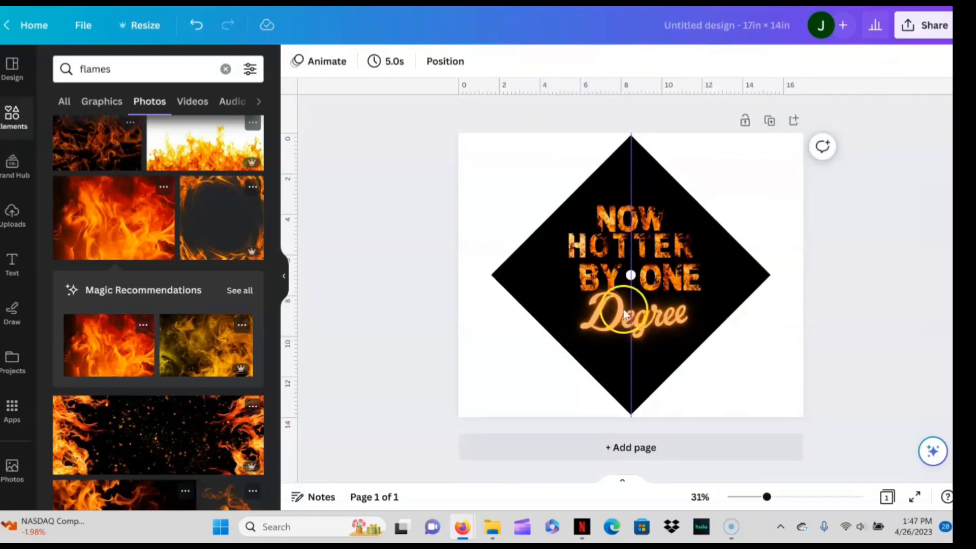
left_click(503, 371)
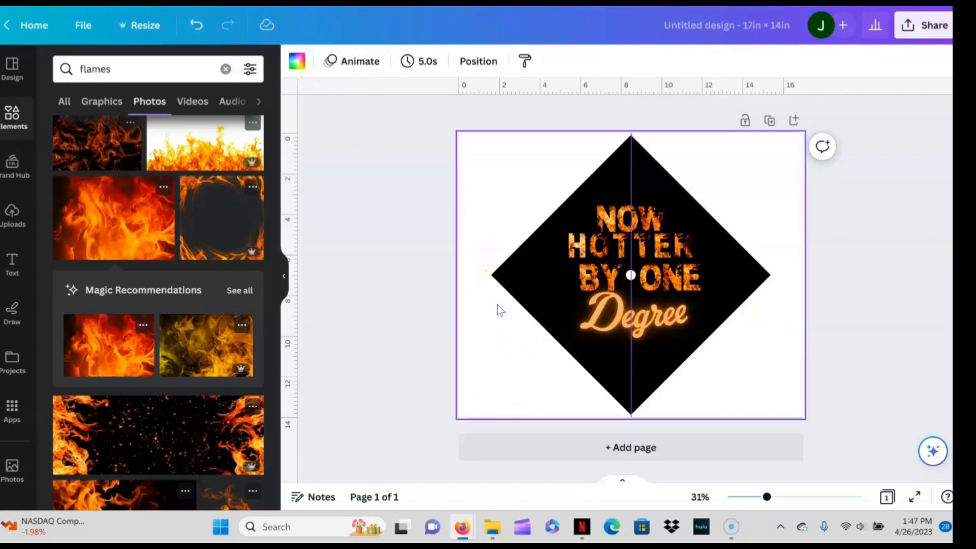
key("t")
left_click(355, 65)
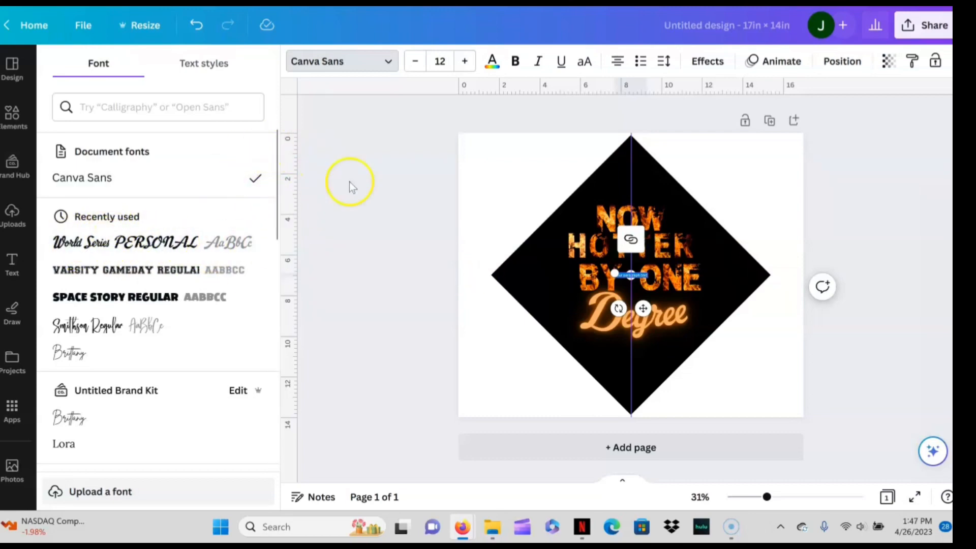
left_click(522, 355)
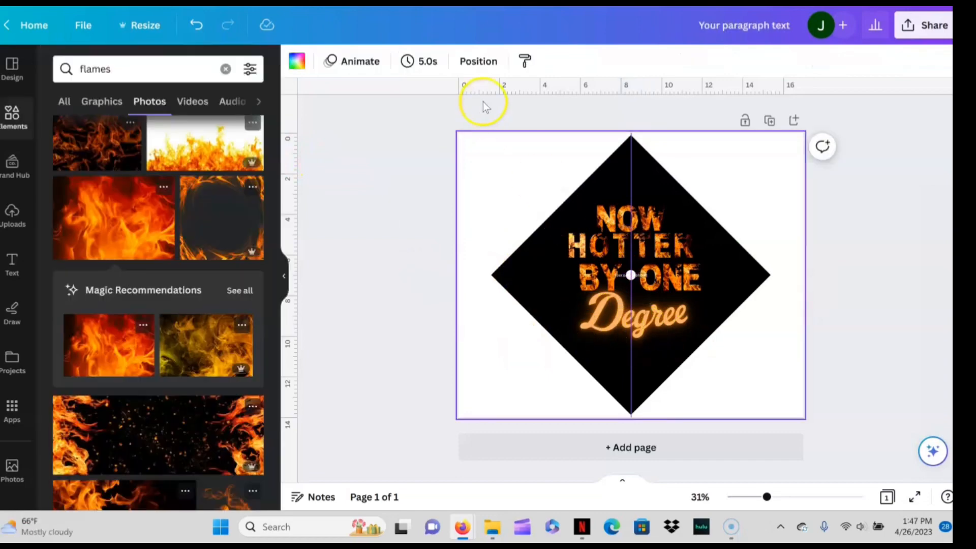
left_click(618, 274)
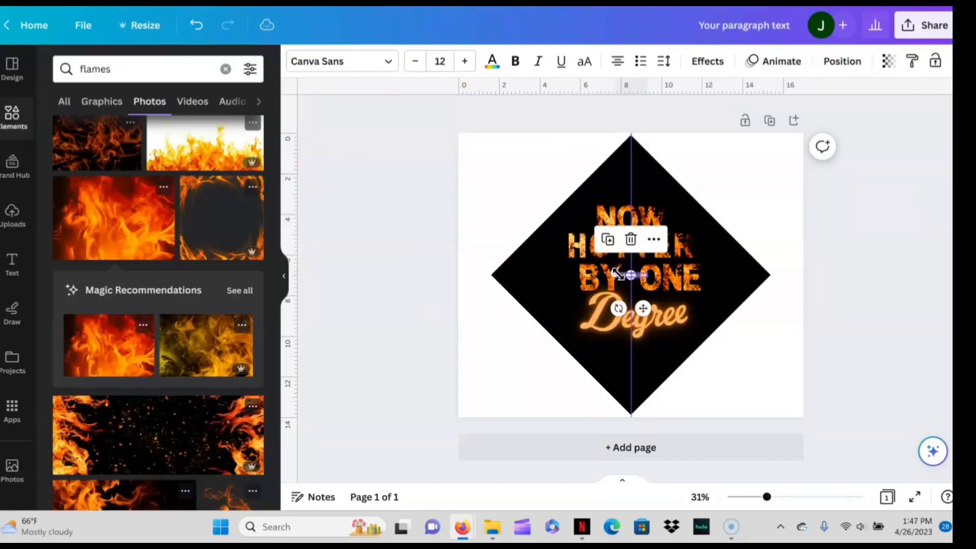
left_click(632, 241)
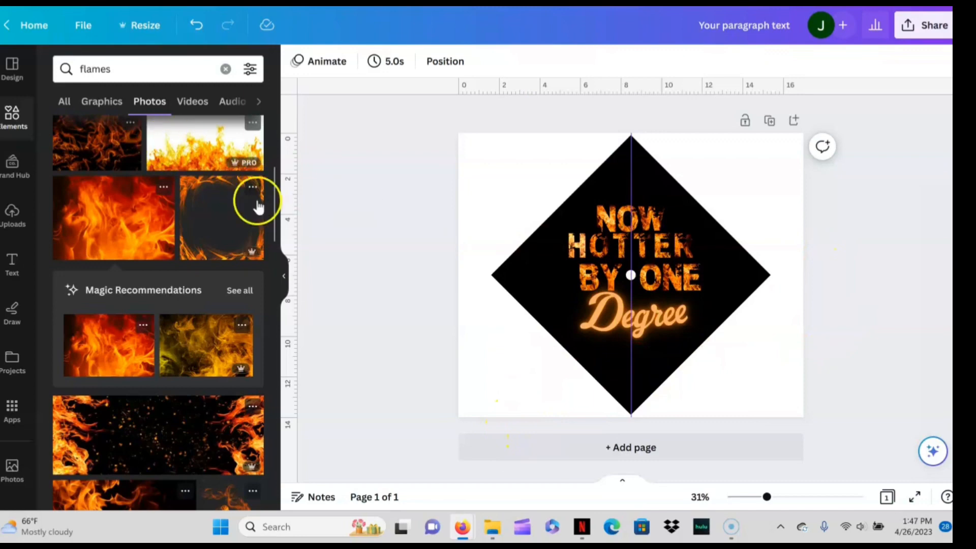
- Insert the black flame-bordered photo from the flames results and remove its background
left_click_drag(275, 185, 282, 127)
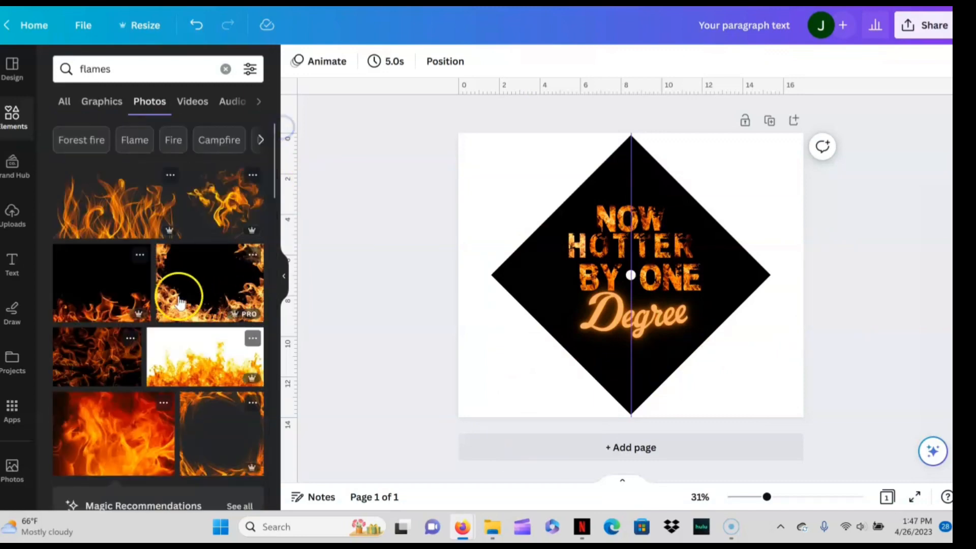
left_click(249, 288)
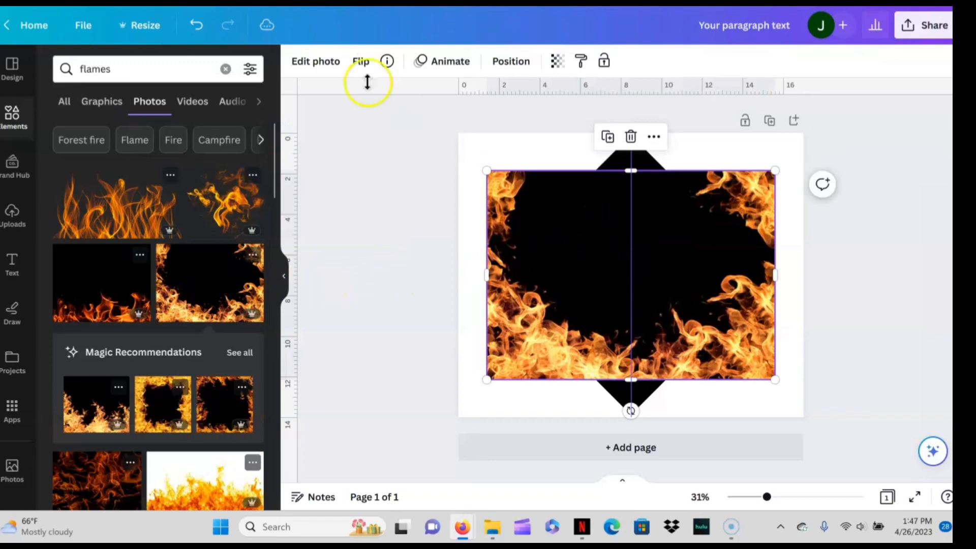
left_click(313, 65)
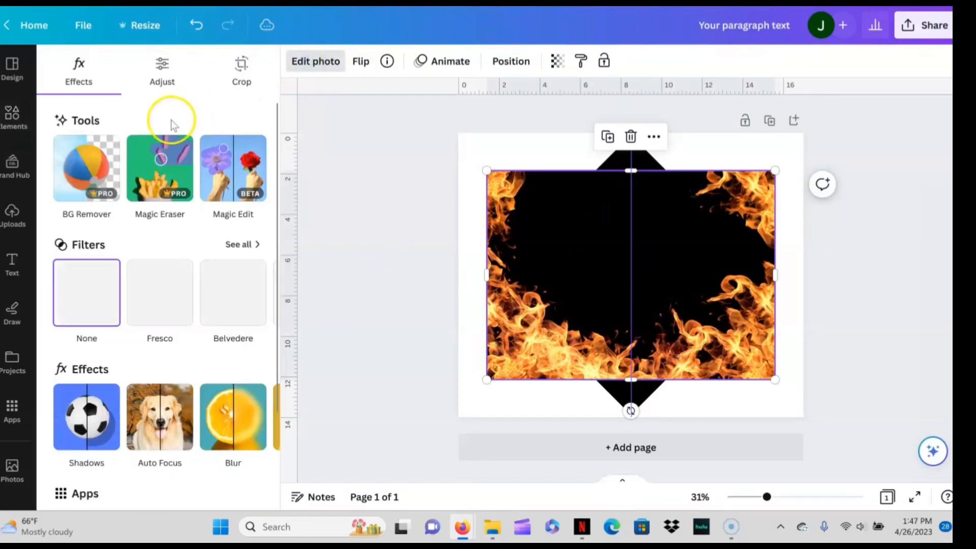
left_click(80, 172)
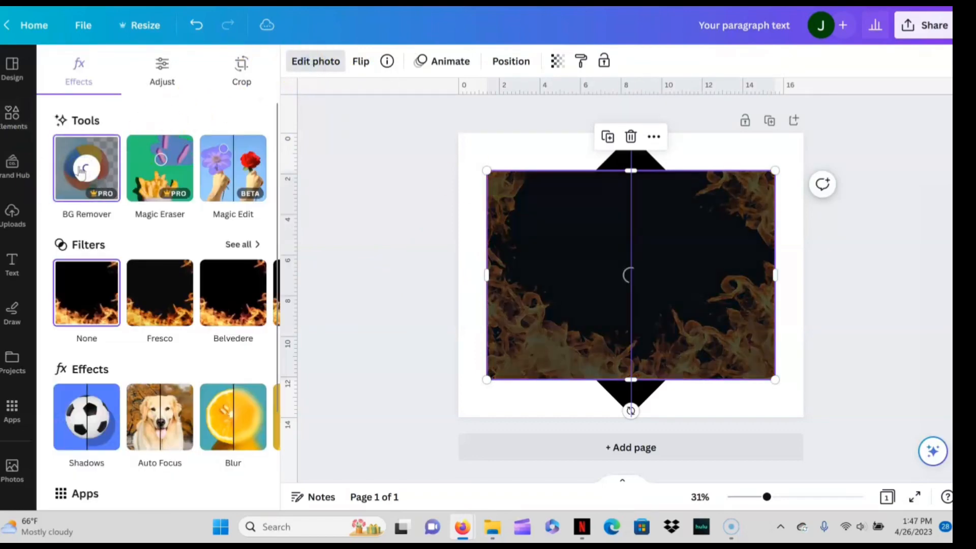
left_click(494, 281)
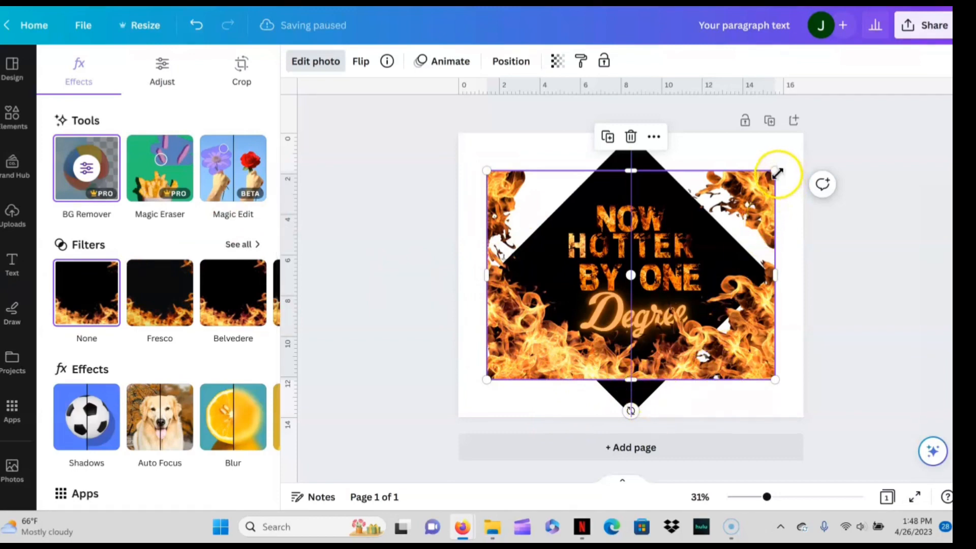
- Shrink the flame photo, rotate it 45° and align it with the diamond's left corner
left_click_drag(728, 206, 706, 220)
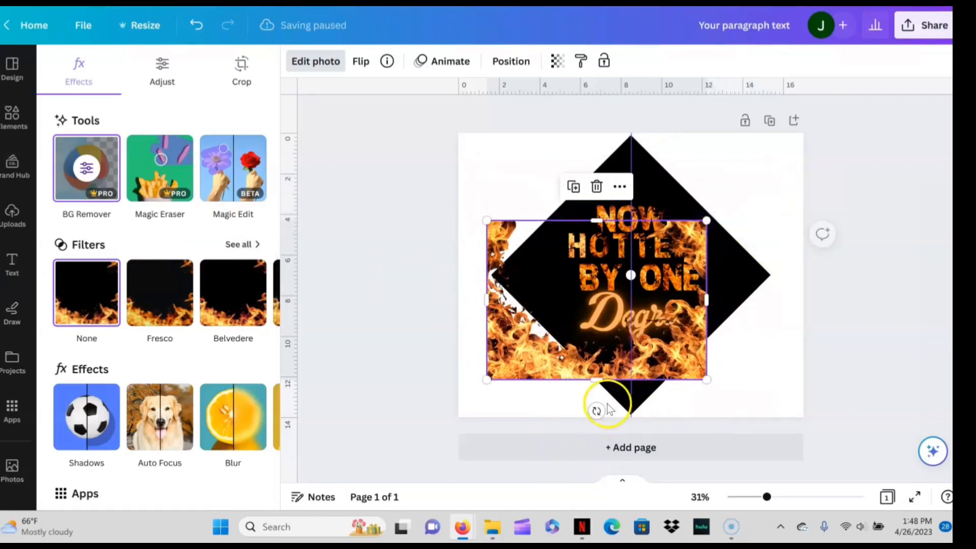
left_click_drag(553, 419, 511, 382)
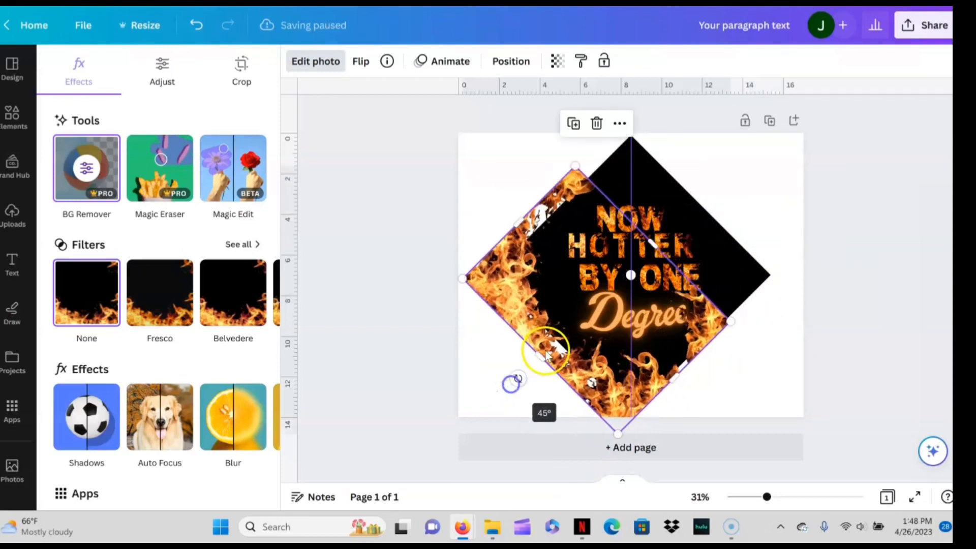
mouse_move(556, 339)
left_mouse_down()
mouse_move(569, 325)
mouse_move(575, 344)
left_mouse_up()
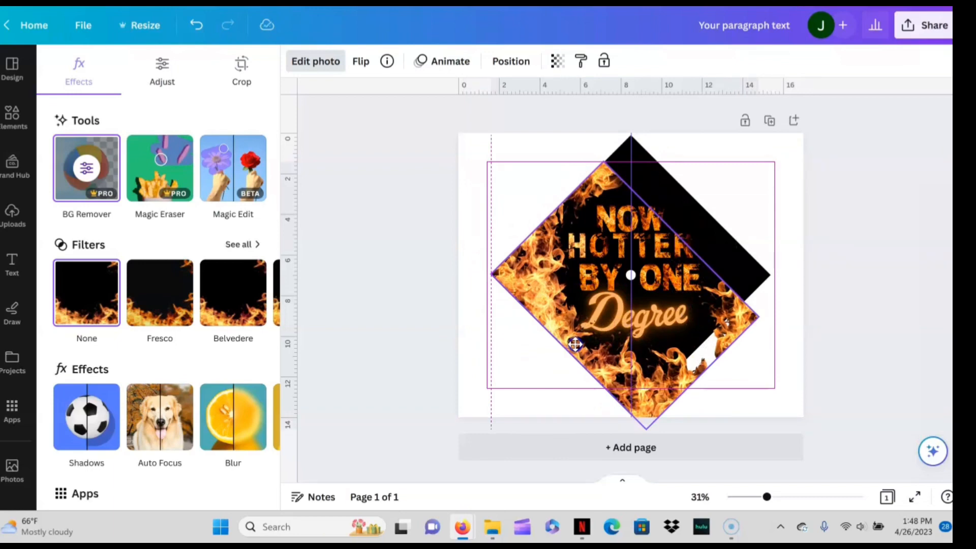
- Resize, crop and reposition the rotated flame photo so it fits over the black diamond
left_click_drag(696, 366, 682, 360)
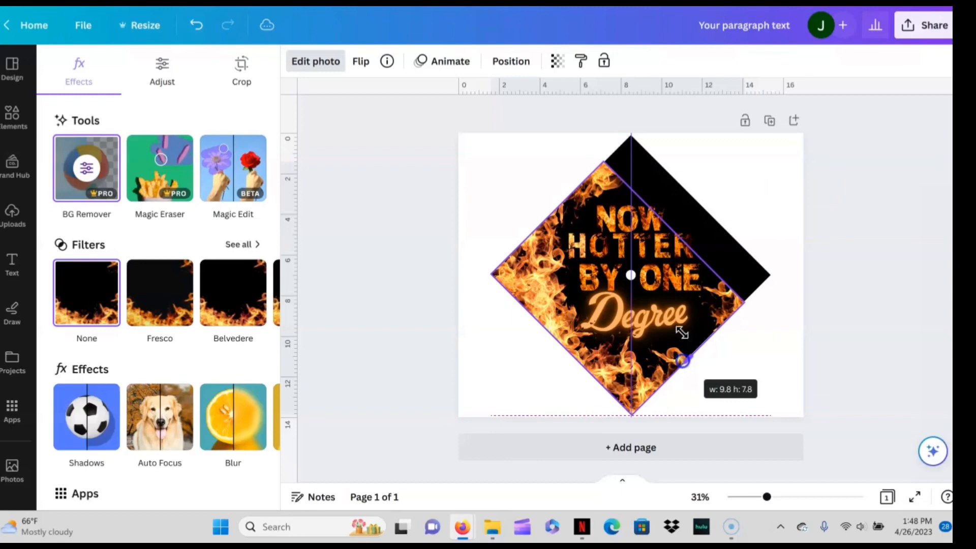
left_click_drag(682, 361, 684, 361)
left_click_drag(629, 140, 641, 127)
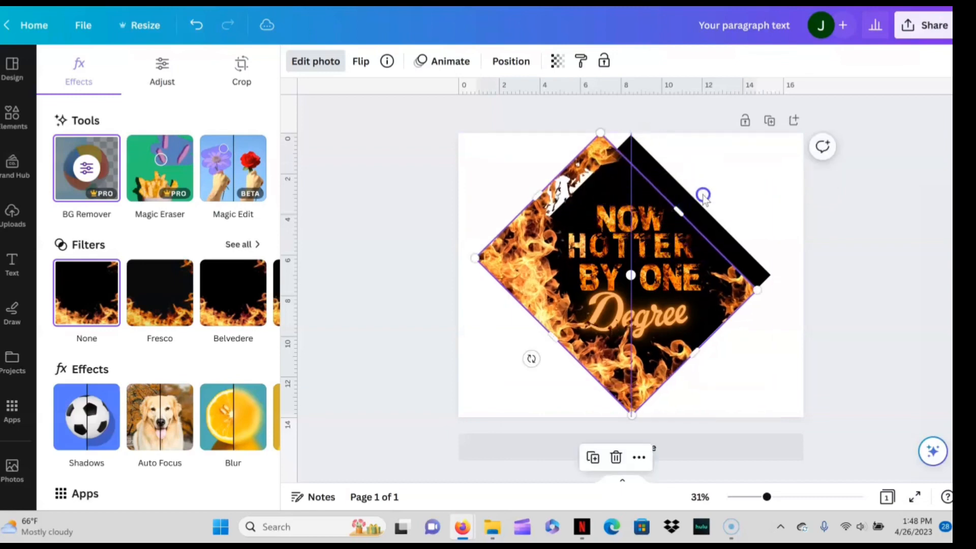
left_click_drag(703, 196, 695, 207)
left_click_drag(581, 285, 578, 295)
mouse_move(552, 206)
left_mouse_down()
mouse_move(547, 199)
mouse_move(560, 212)
left_mouse_up()
left_click_drag(581, 251, 589, 254)
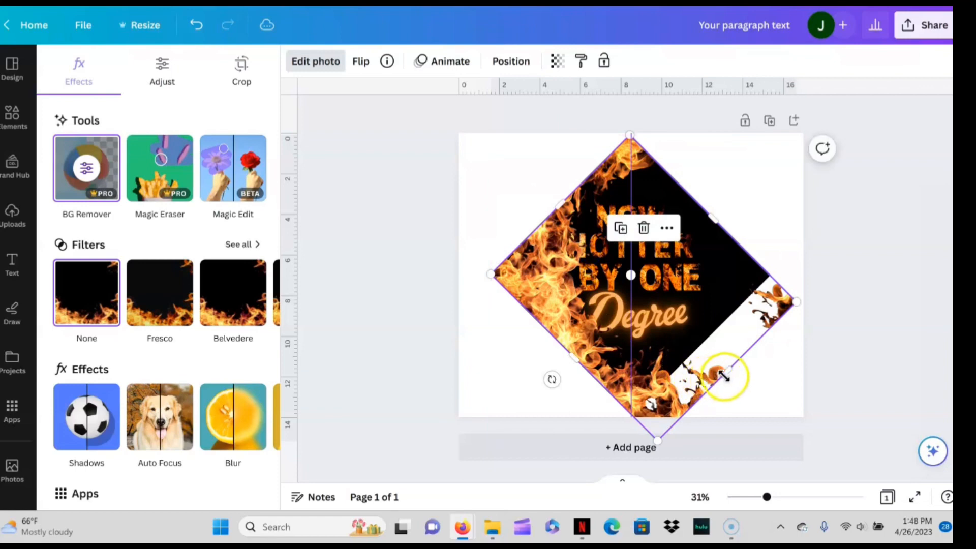
left_click_drag(719, 379, 696, 344)
left_click(789, 375)
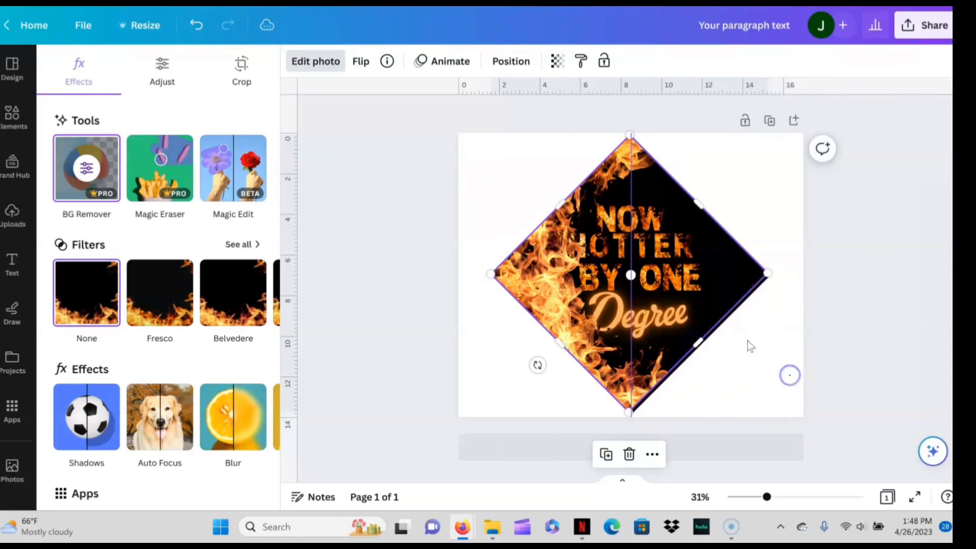
left_click(565, 262)
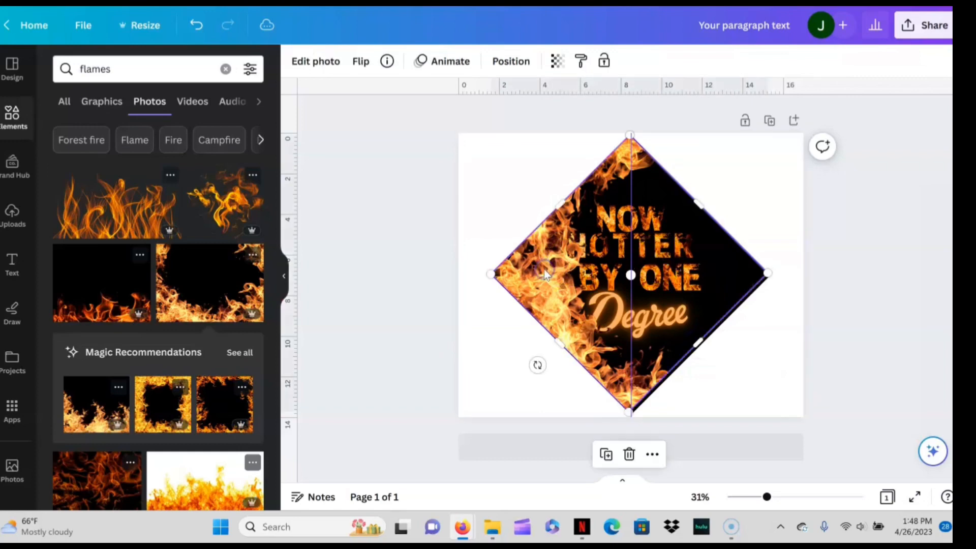
left_click_drag(540, 273, 582, 273)
- Move the lettering layer above the flame photo in the layer order and nudge the lettering up and right
right_click(559, 303)
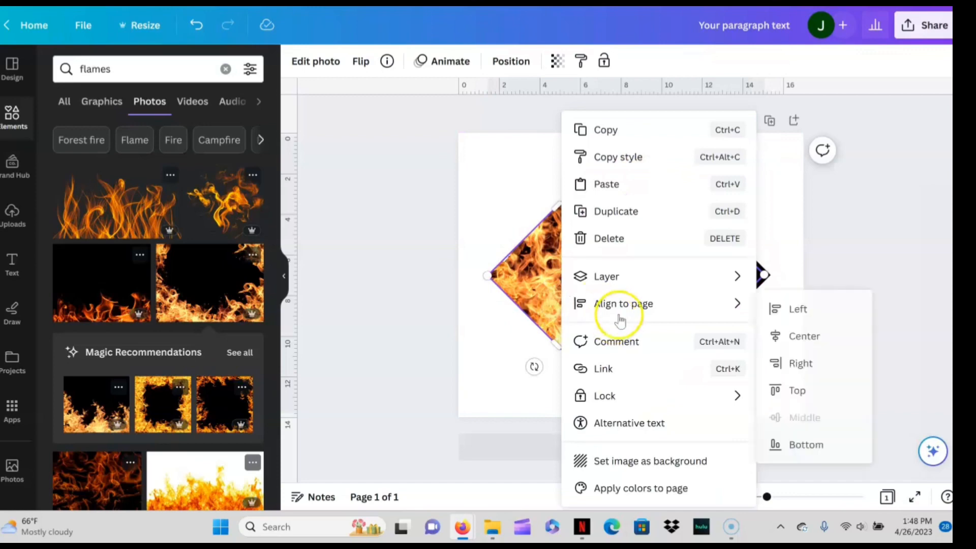
left_click(612, 276)
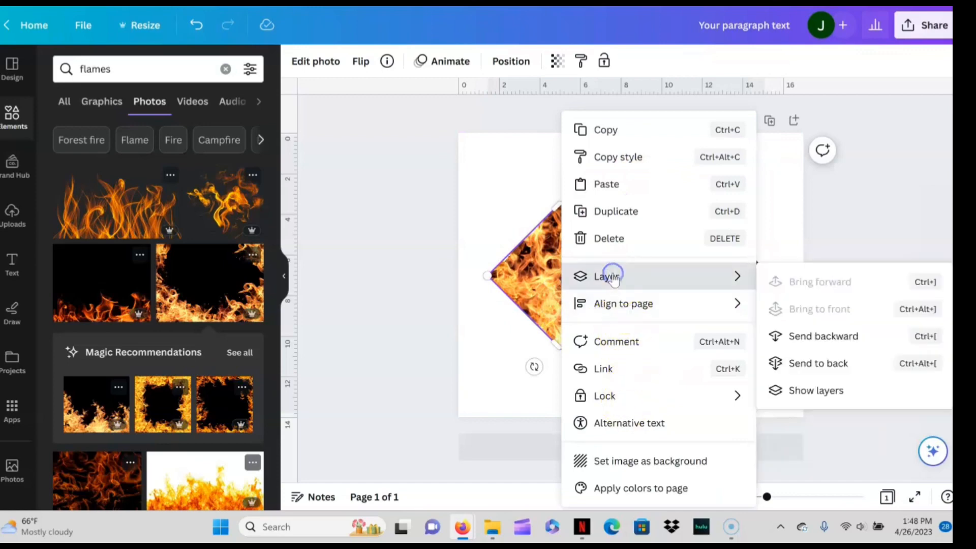
left_click(820, 394)
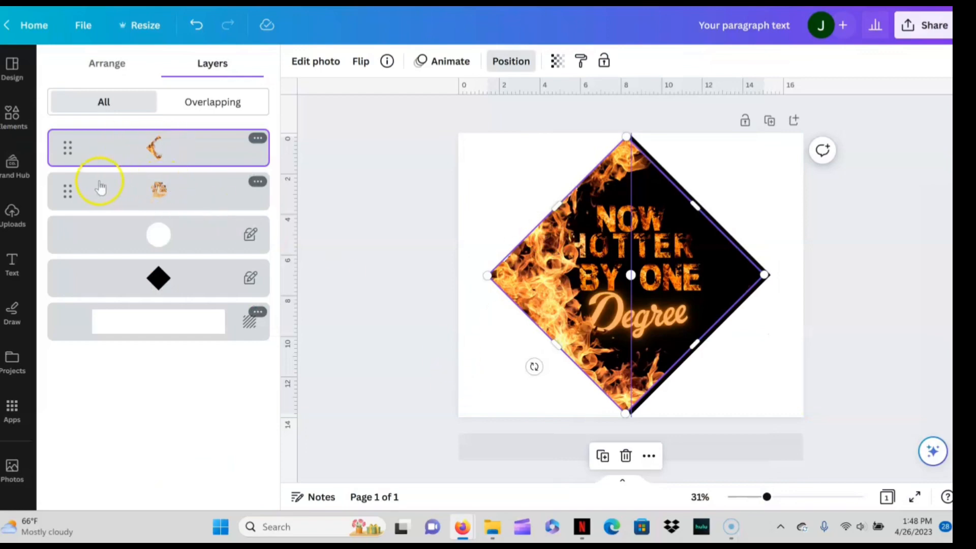
left_click_drag(80, 172, 77, 143)
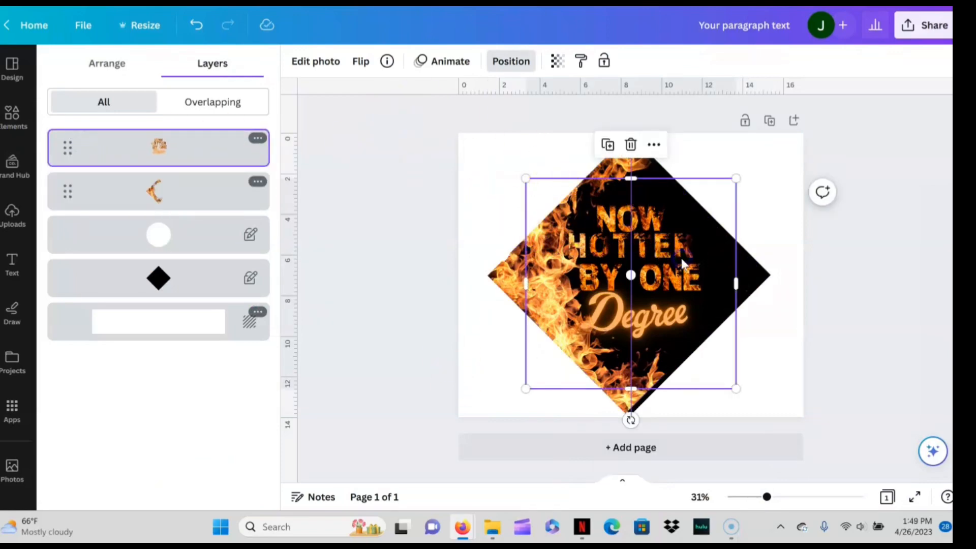
left_click_drag(682, 260, 690, 257)
- Reduce the flame photo slightly and adjust its rotation and position along the diamond's left edges
left_click(520, 264)
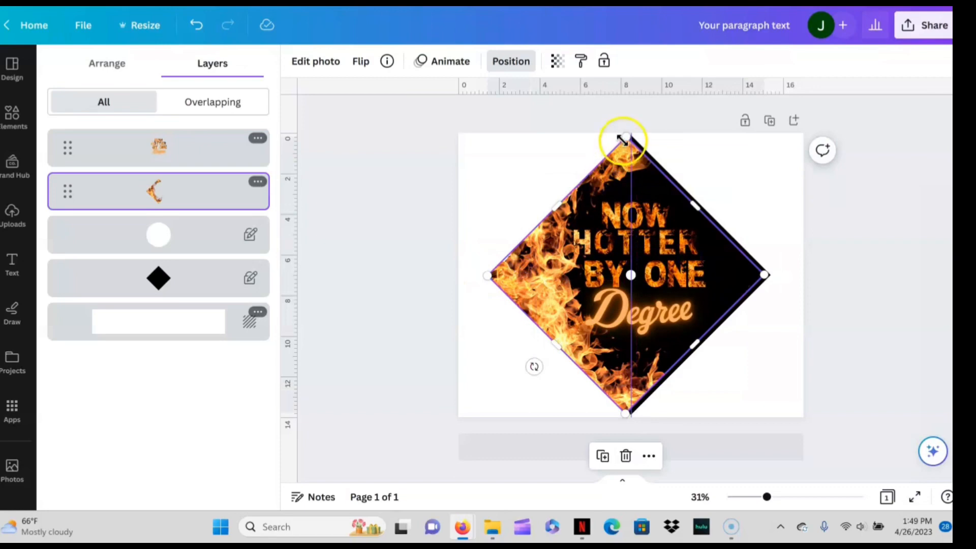
left_click_drag(620, 143, 620, 147)
left_click_drag(531, 256, 524, 254)
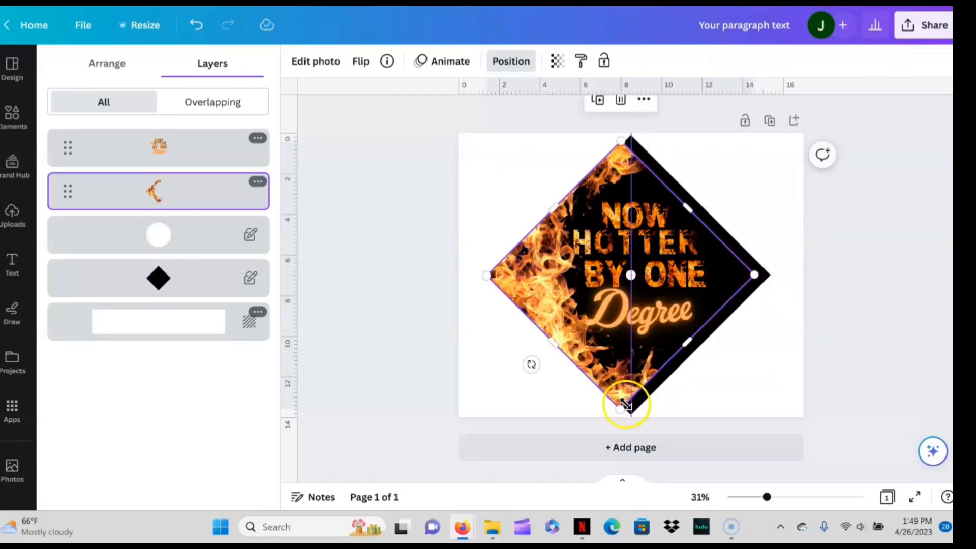
mouse_move(534, 366)
left_mouse_down()
mouse_move(523, 363)
mouse_move(548, 364)
left_mouse_up()
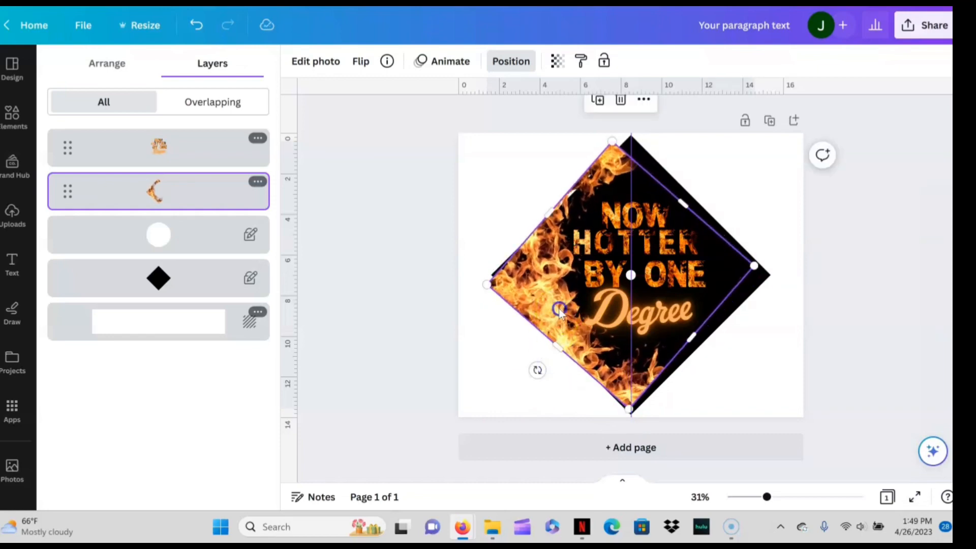
left_click_drag(560, 307, 557, 297)
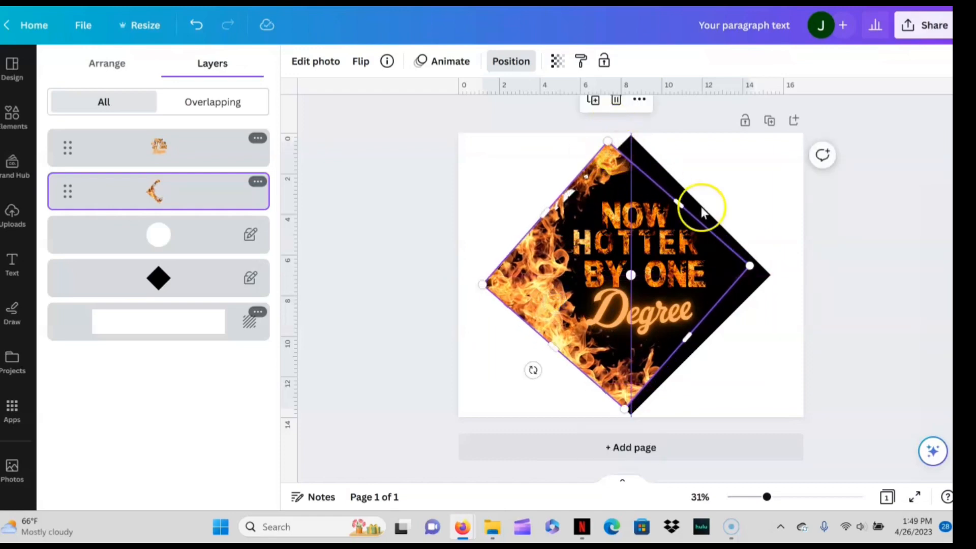
left_click_drag(533, 374, 532, 370)
left_click_drag(558, 305, 556, 305)
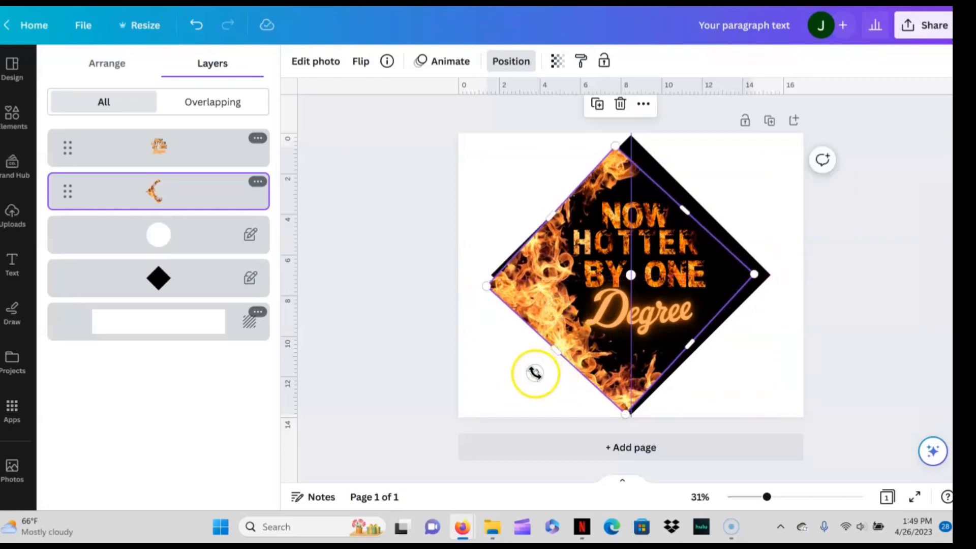
left_click_drag(530, 371, 529, 371)
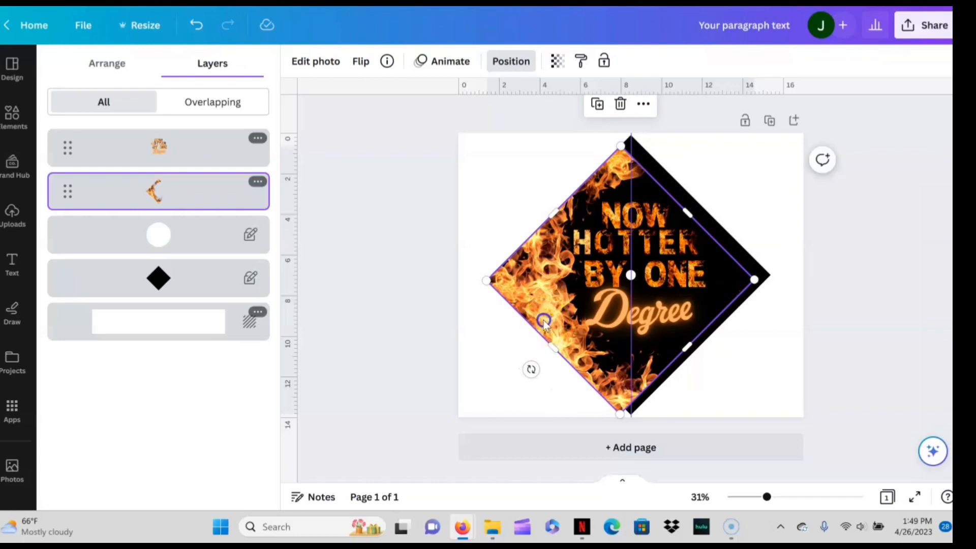
left_click(516, 396)
left_click(542, 313)
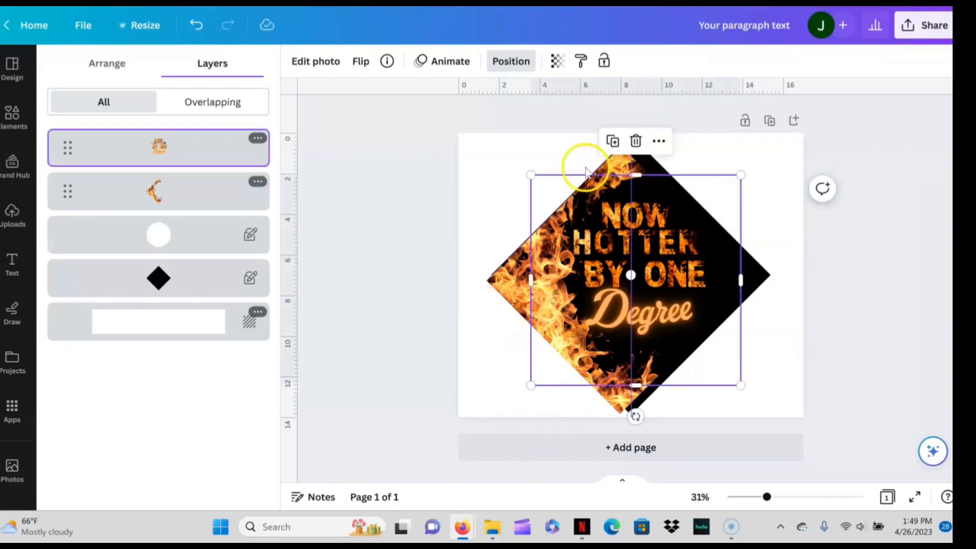
- Duplicate the flame photo and flip the copy vertically
left_click(507, 279)
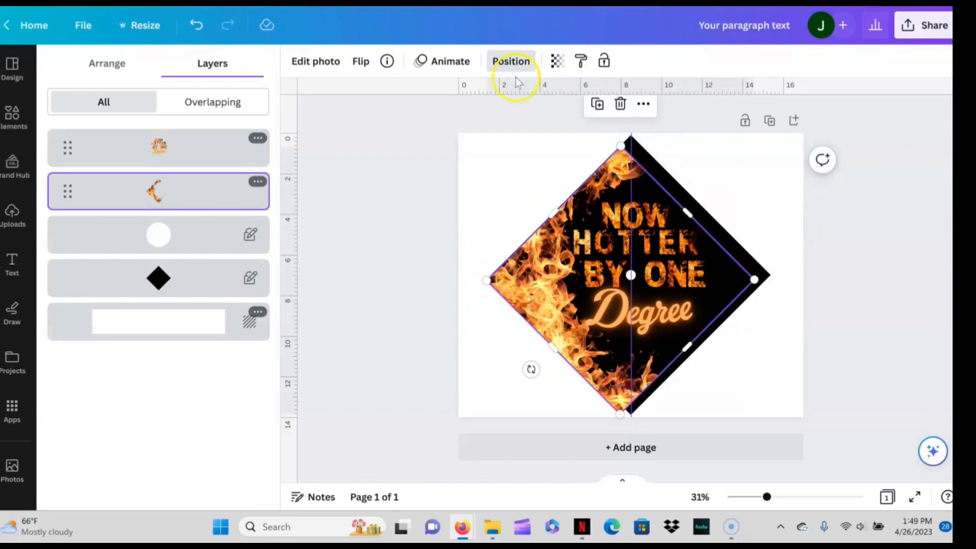
left_click(360, 62)
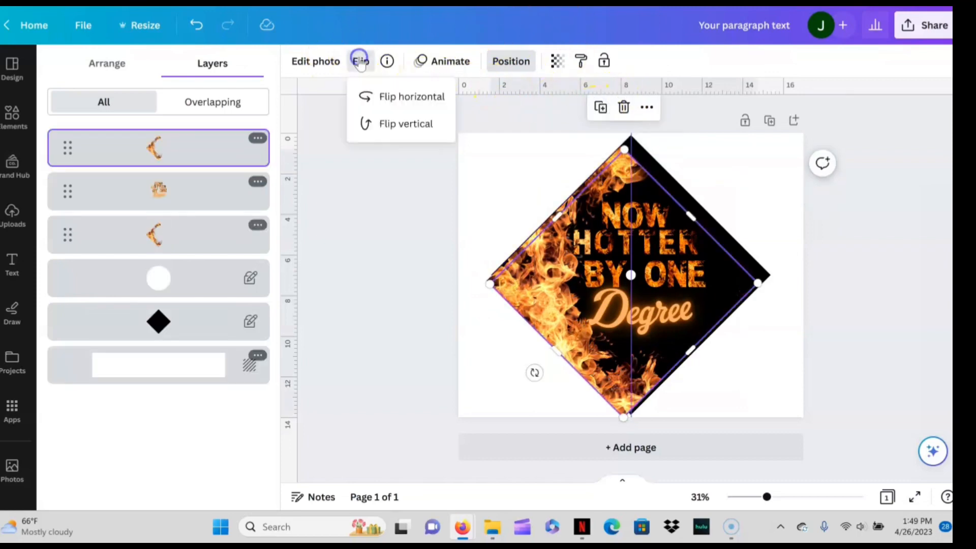
left_click(392, 123)
- Rotate the flipped flame copy to mirror the original and fit it along the diamond's right side
mouse_move(709, 243)
left_mouse_down()
mouse_move(721, 233)
mouse_move(704, 227)
mouse_move(714, 248)
left_mouse_up()
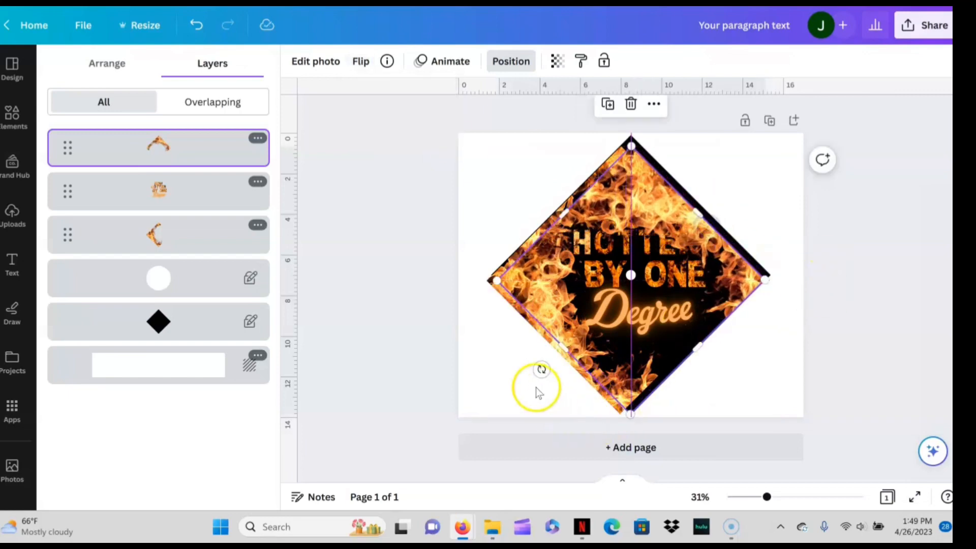
left_click_drag(541, 369, 478, 133)
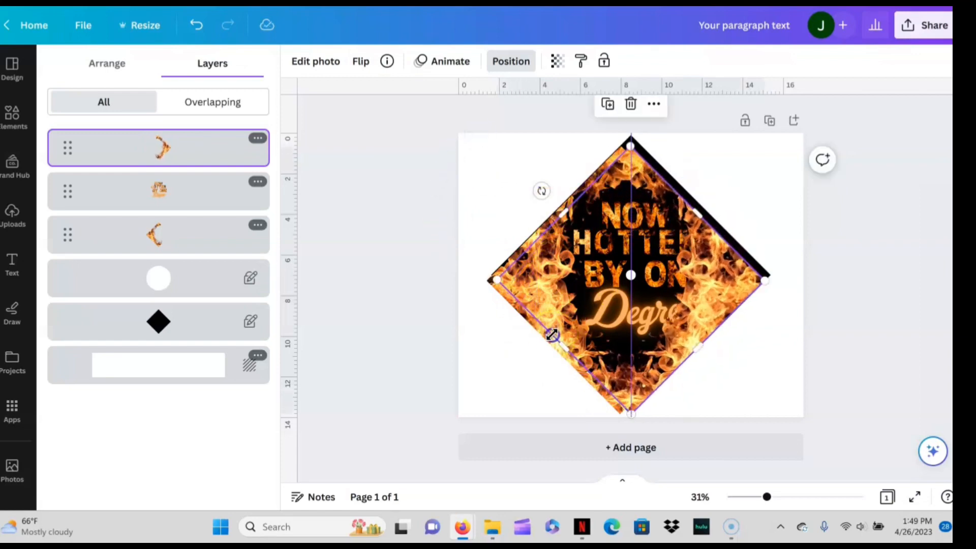
left_click_drag(559, 340, 577, 359)
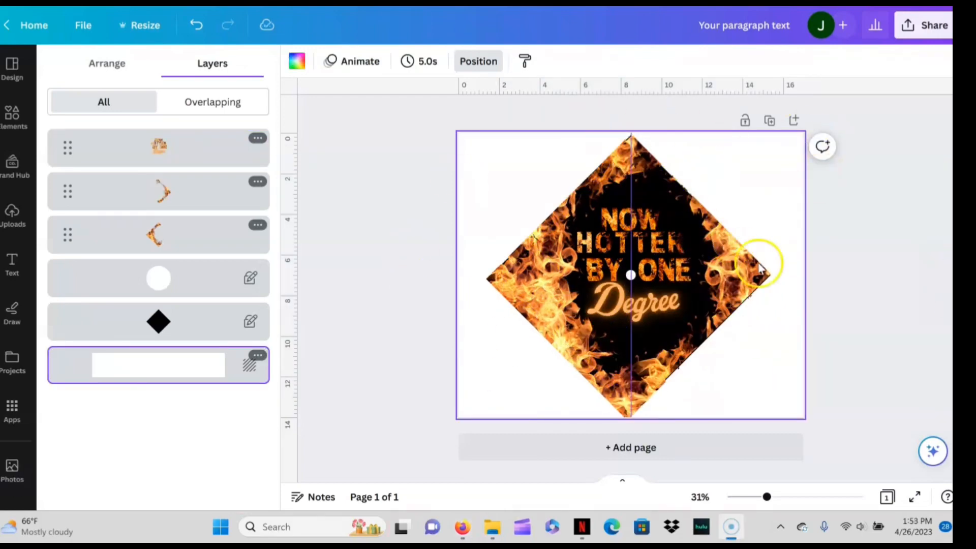
- Unlock the black diamond and group it with the lettering and both flame photos
left_click(254, 328)
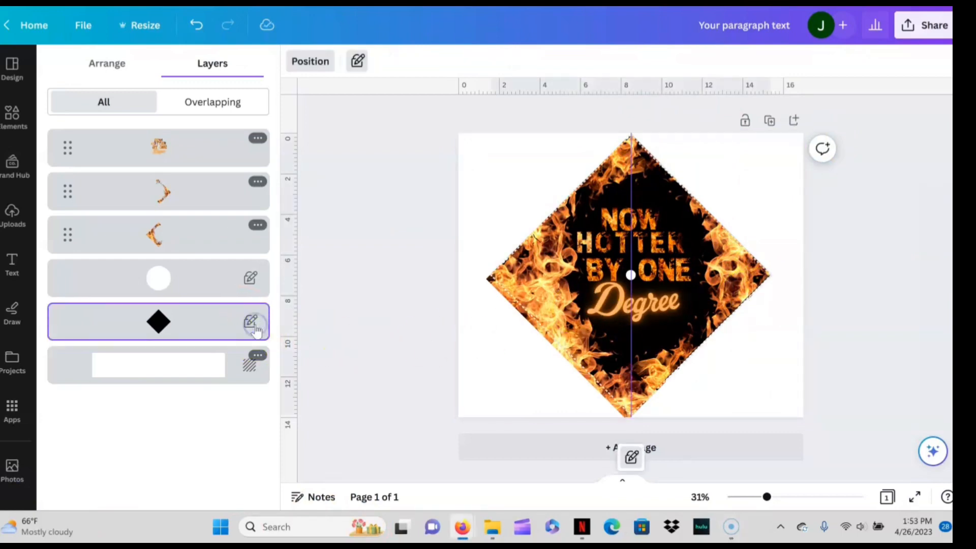
left_click(630, 459)
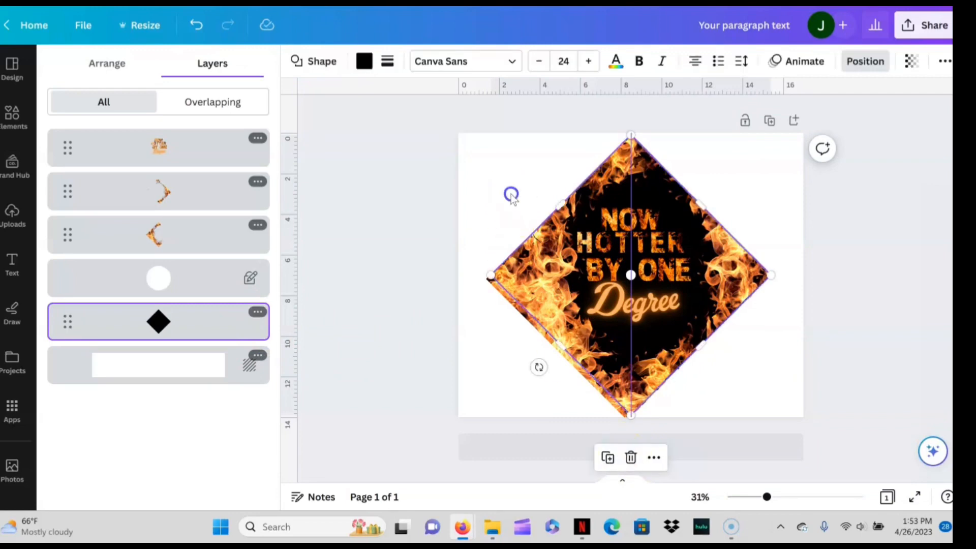
left_click_drag(483, 154, 782, 413)
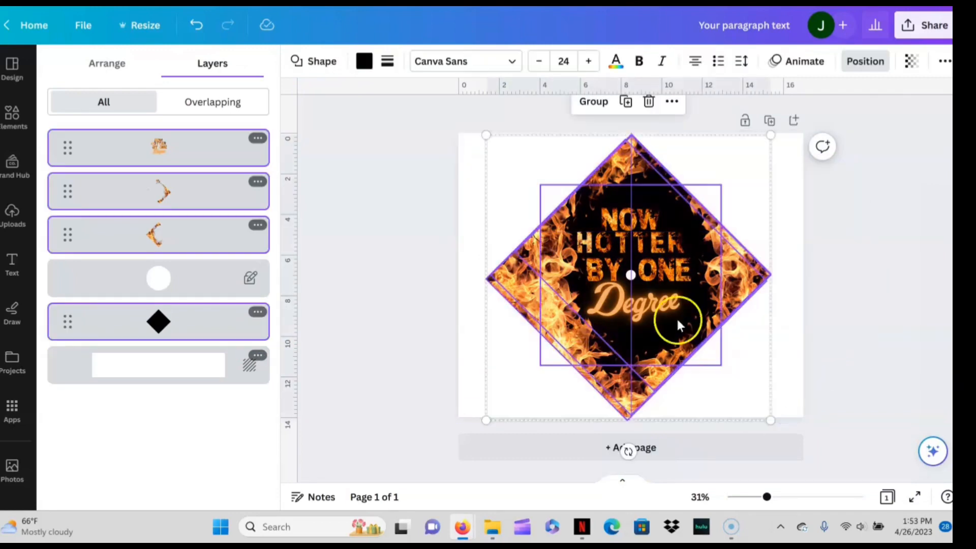
left_click(593, 102)
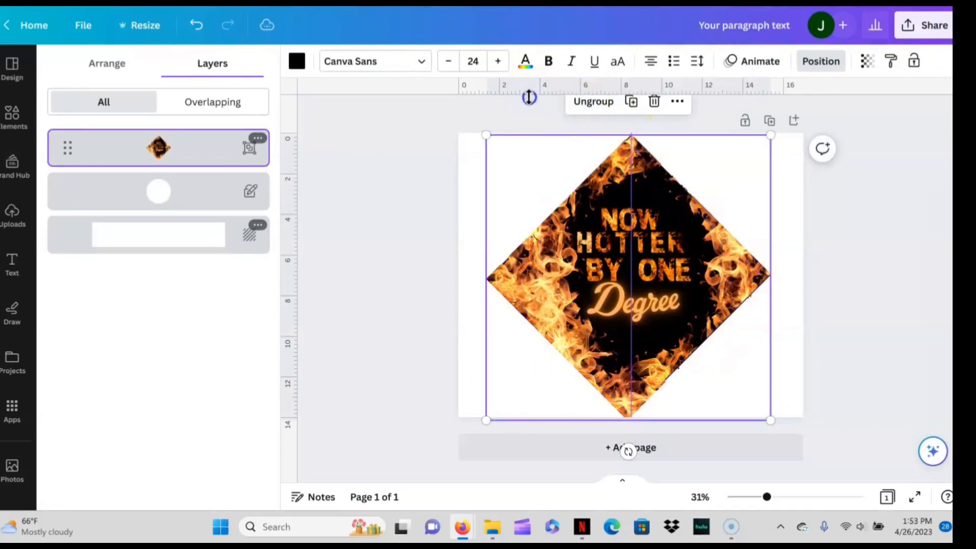
- Add a horizontal guide at about 2 in, rotate the diamond group clockwise until its edges sit square, and align it to the guides
left_click_drag(530, 97, 525, 173)
left_click_drag(617, 451, 542, 359)
left_click_drag(655, 330, 655, 328)
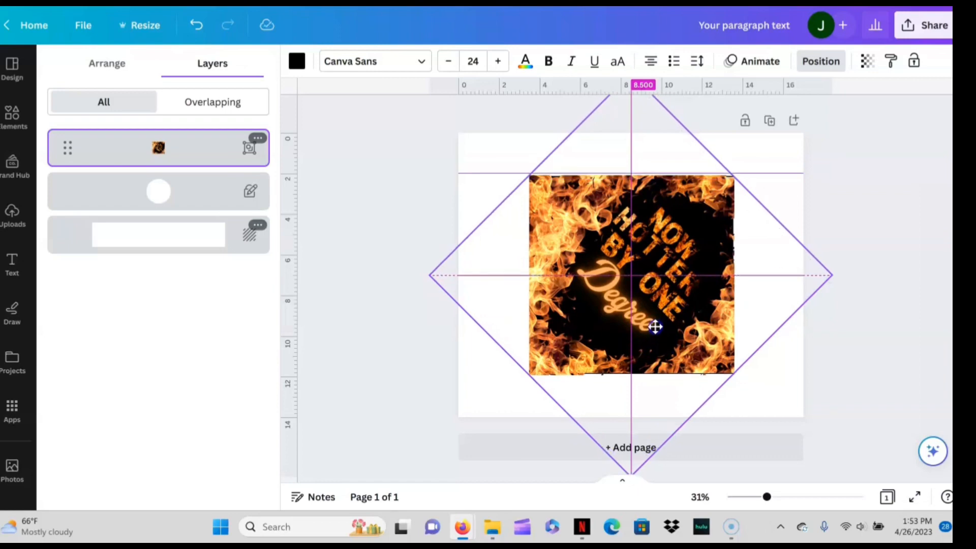
left_click_drag(655, 325, 656, 323)
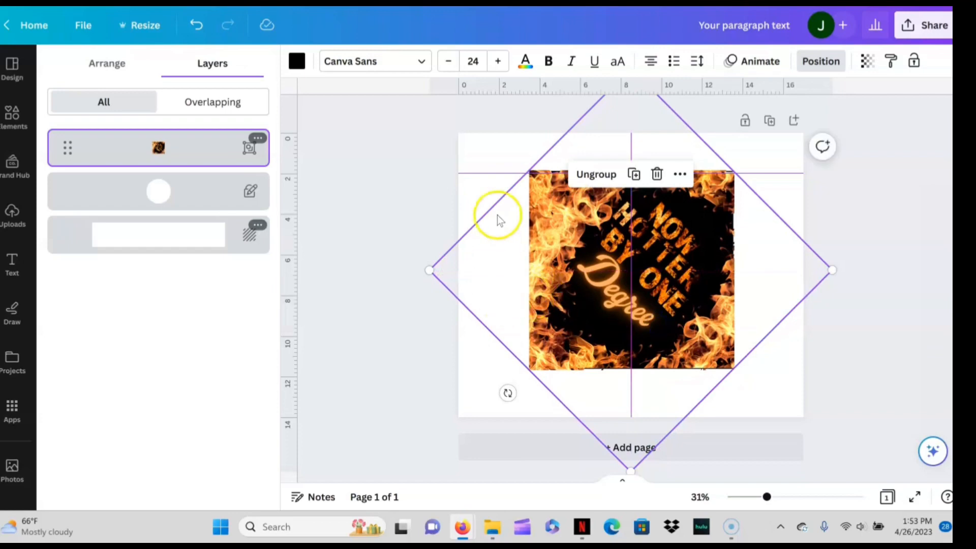
left_click(485, 151)
left_click(839, 184)
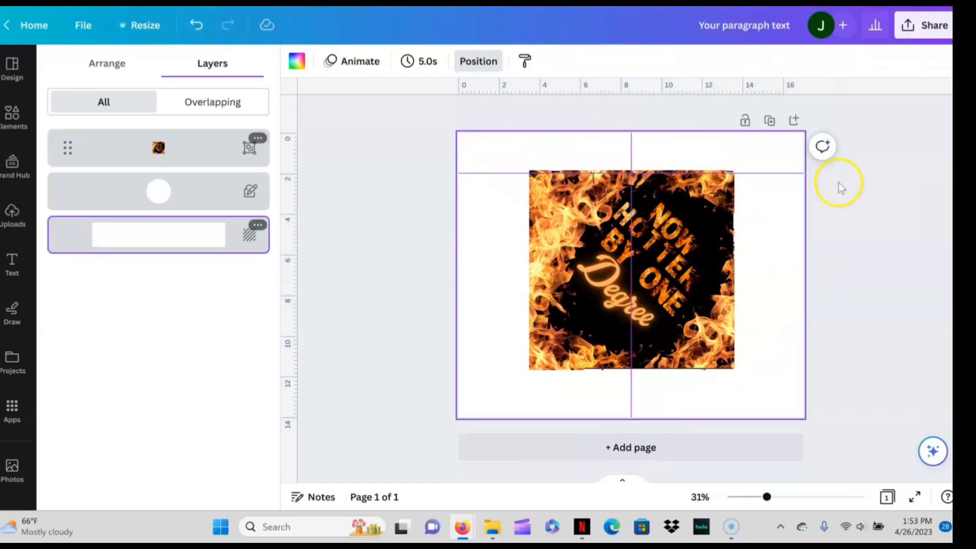
- Download the design as a PNG with a transparent background
left_click(935, 26)
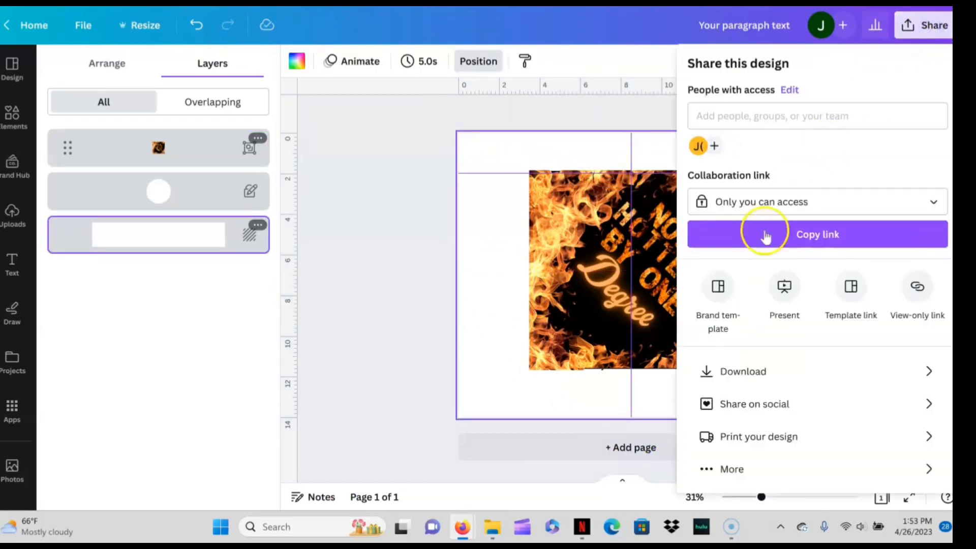
left_click(744, 371)
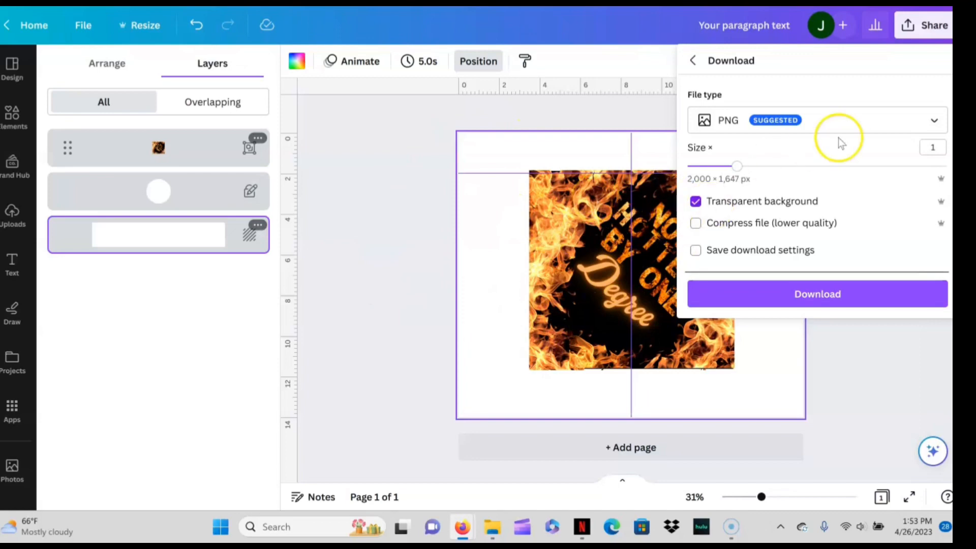
left_click(744, 297)
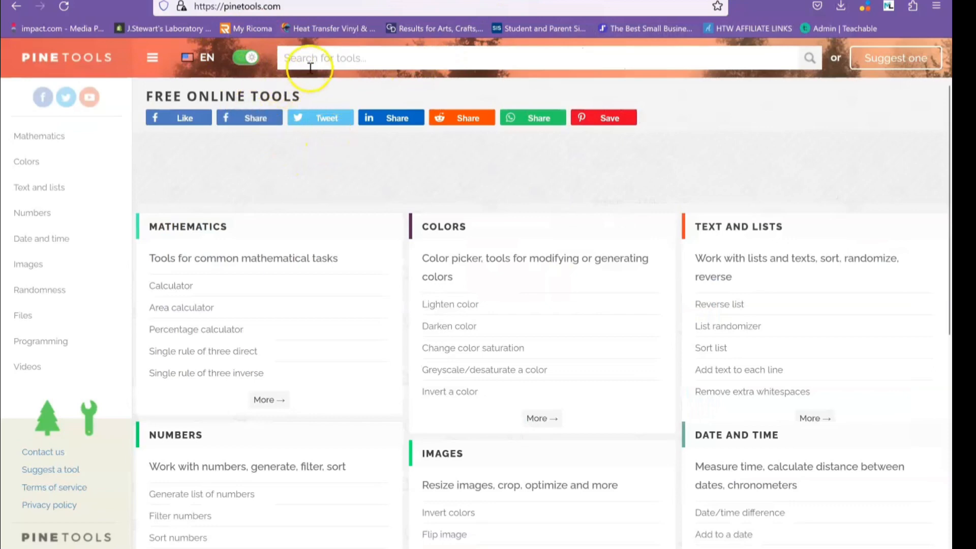
- On PineTools, search for "split image" and open the Split Image tool
type("plity")
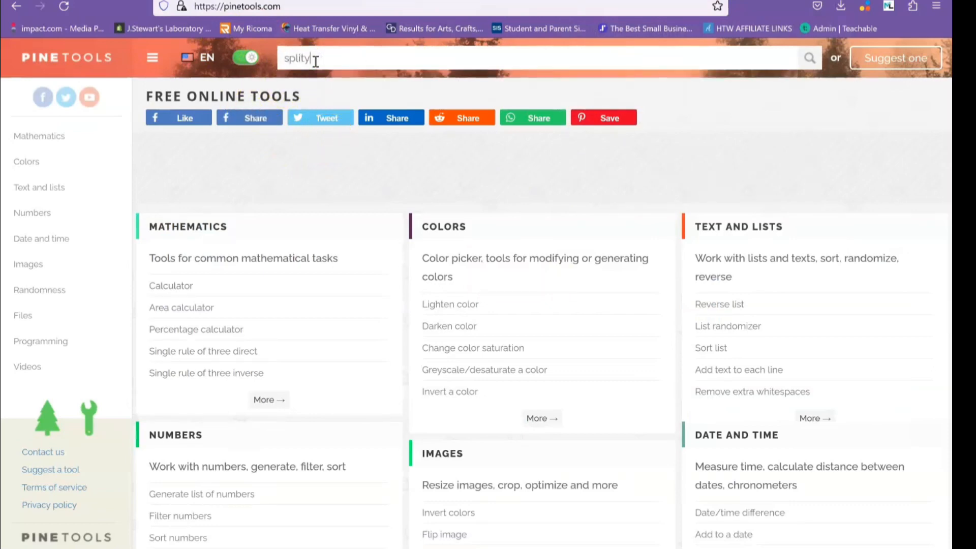
key("BackSpace")
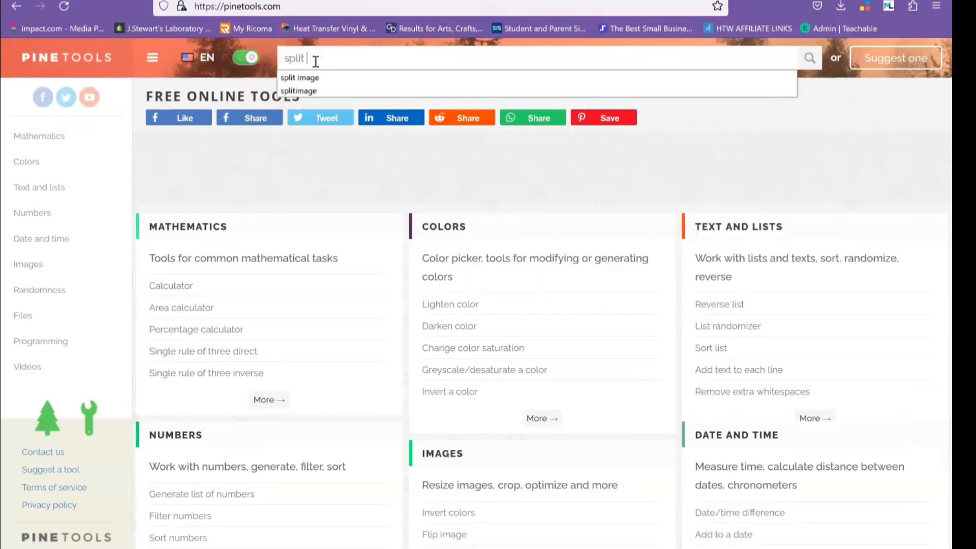
key("Return")
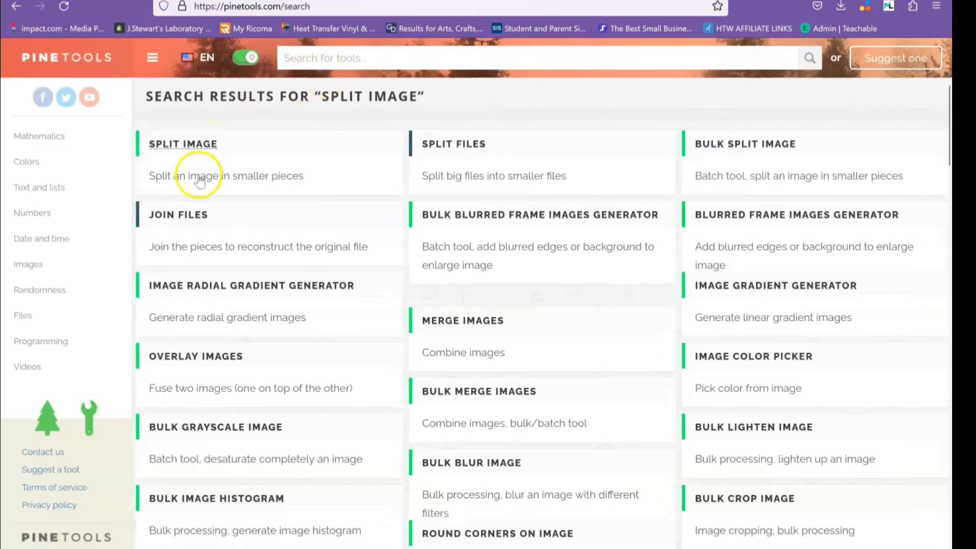
left_click(201, 148)
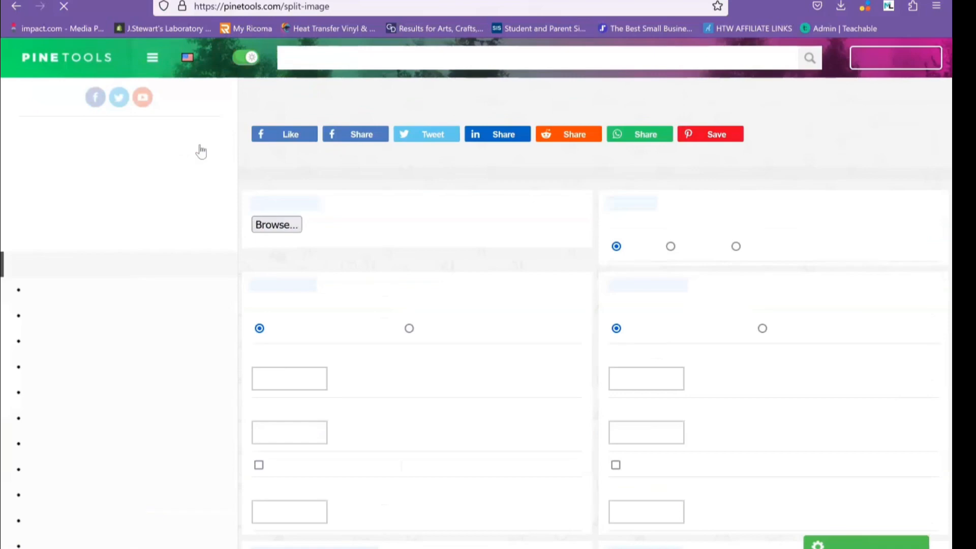
- Load the downloaded file "Your paragraph text(5)" as the input image
left_click(183, 226)
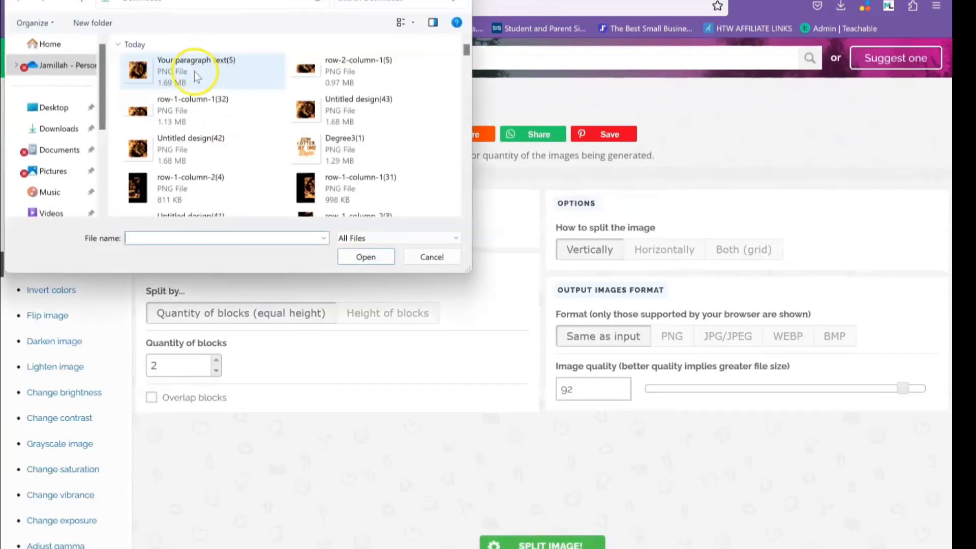
left_click(195, 68)
left_click(366, 257)
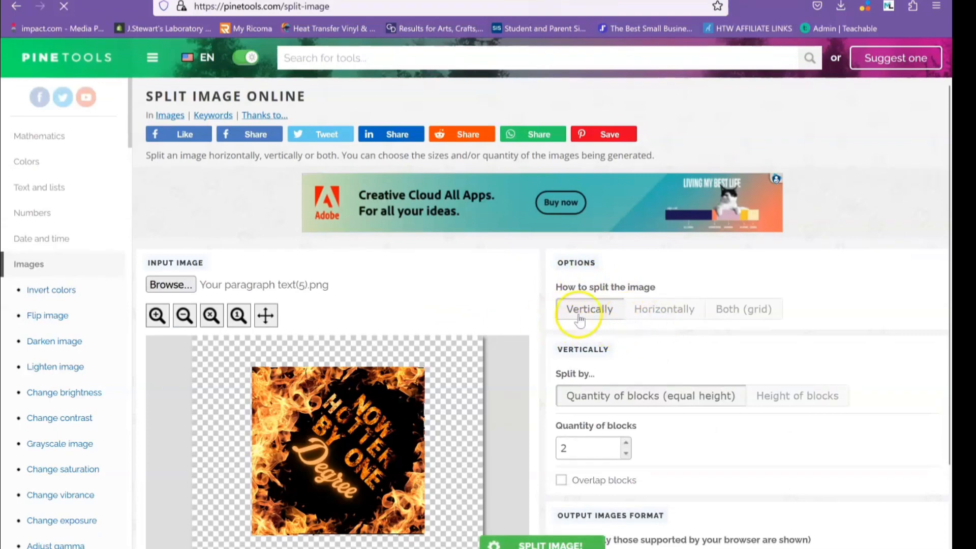
- Split the image horizontally into 2 equal-width blocks and download both pieces
left_click(653, 314)
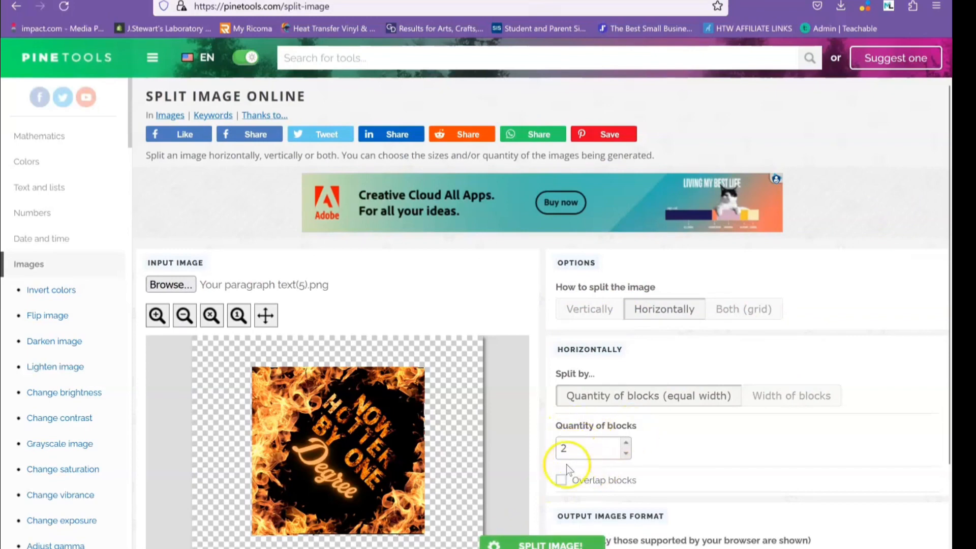
left_click(508, 544)
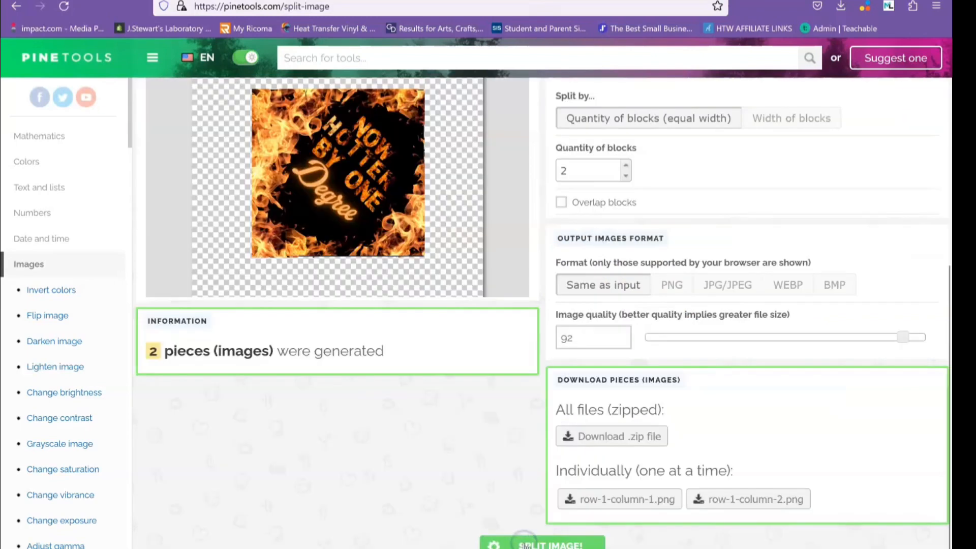
left_click(594, 496)
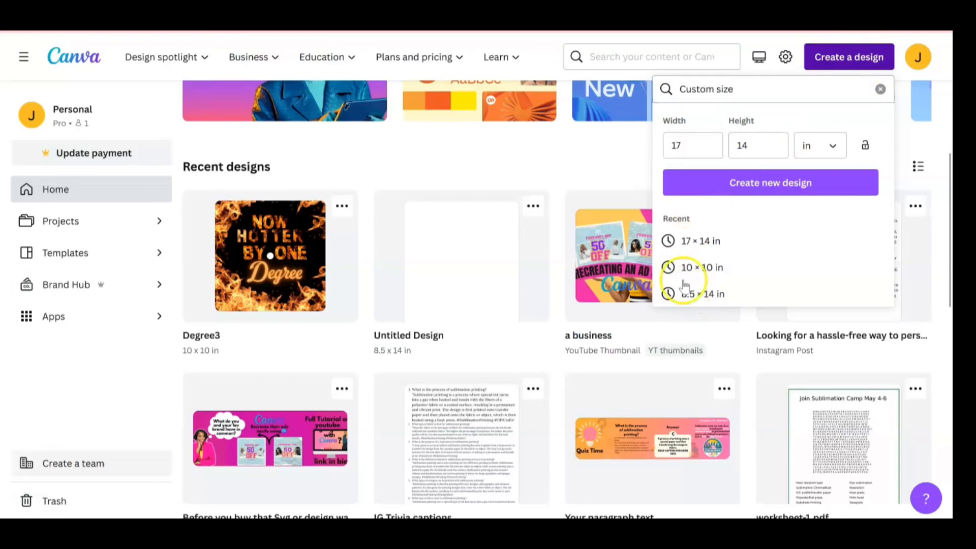
- In Canva, create a new 8.5 × 14 in design and upload the two split pieces from the browser's downloads
left_click(710, 294)
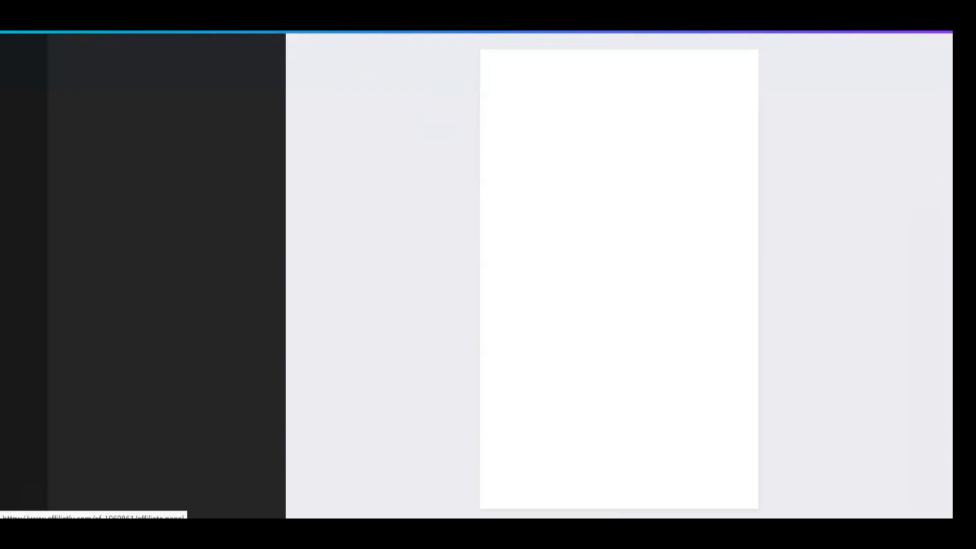
key("ctrl+j")
left_click_drag(697, 3, 189, 155)
left_click_drag(725, 37, 219, 164)
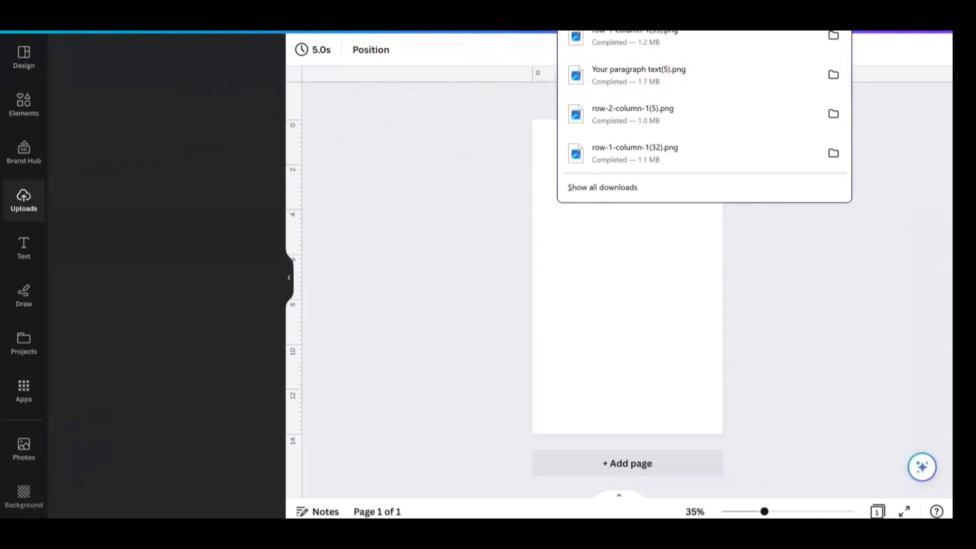
left_click(653, 355)
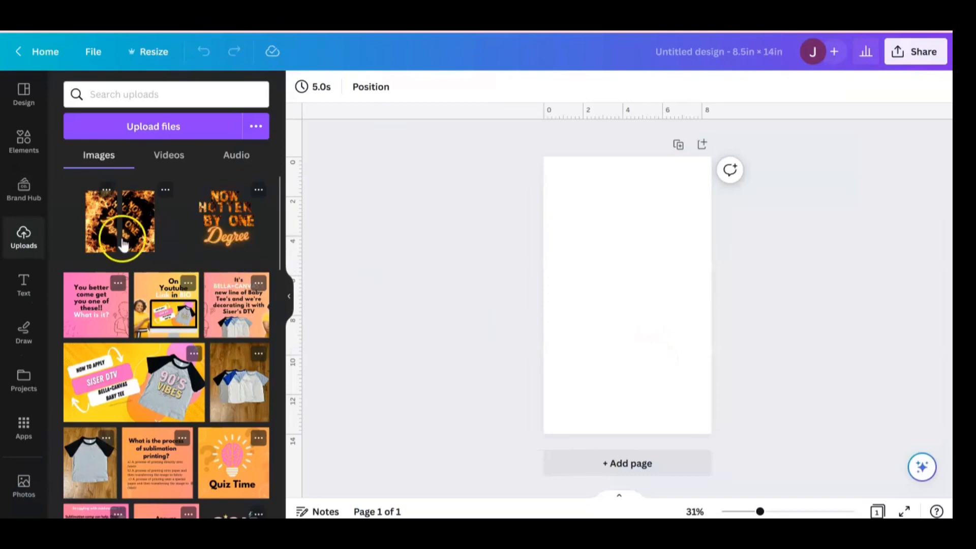
- Place the left half of the artwork on the page and crop away its empty margins with a freeform crop
left_click(151, 245)
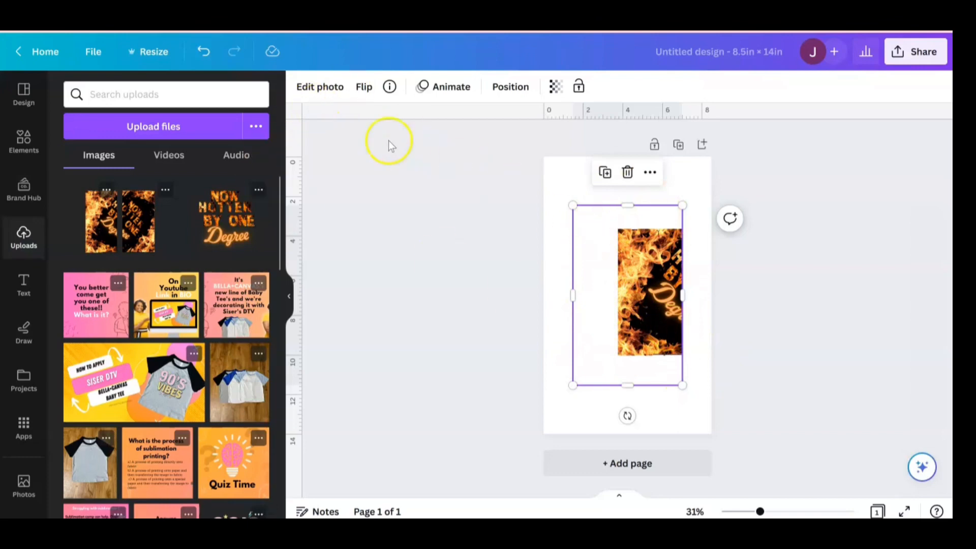
left_click(342, 89)
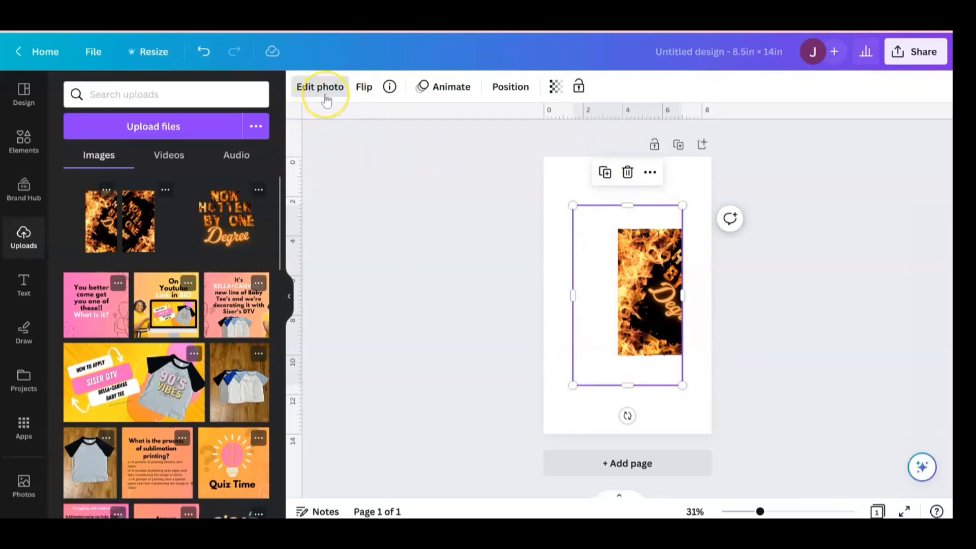
left_click(322, 95)
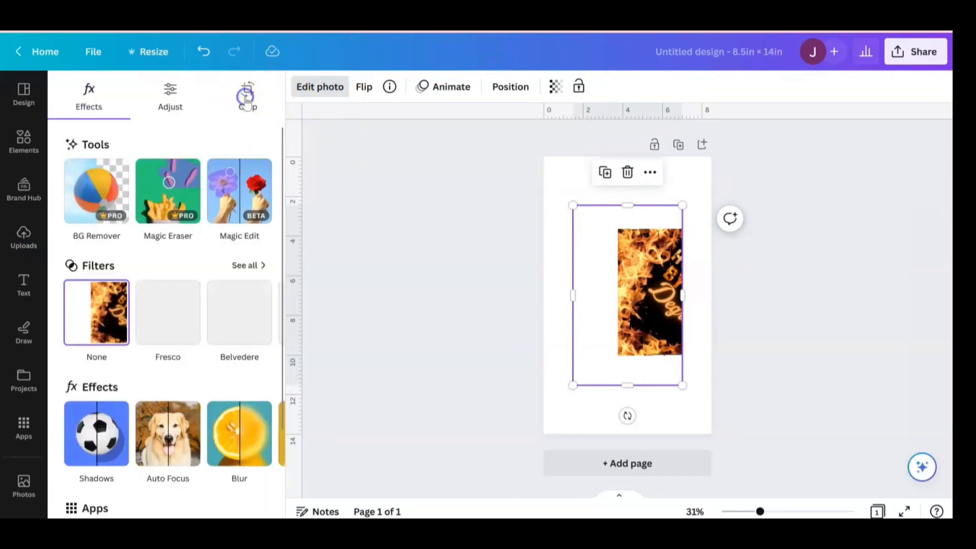
left_click(247, 100)
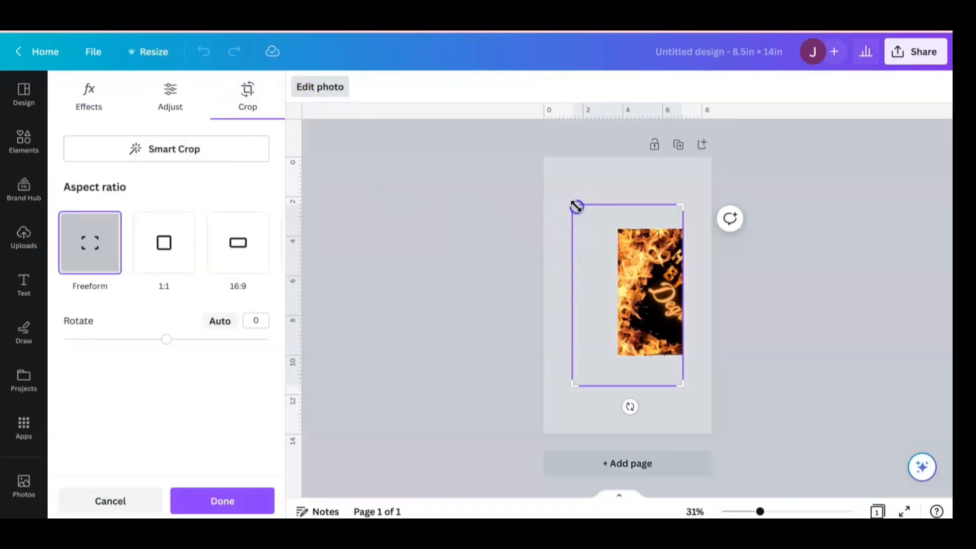
left_click_drag(575, 206, 616, 225)
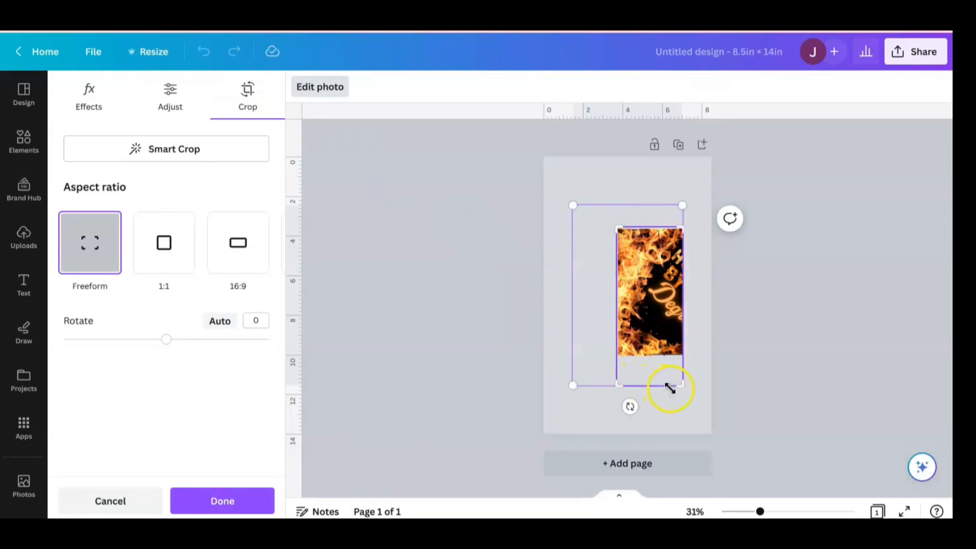
left_click_drag(683, 390, 686, 355)
left_click(219, 499)
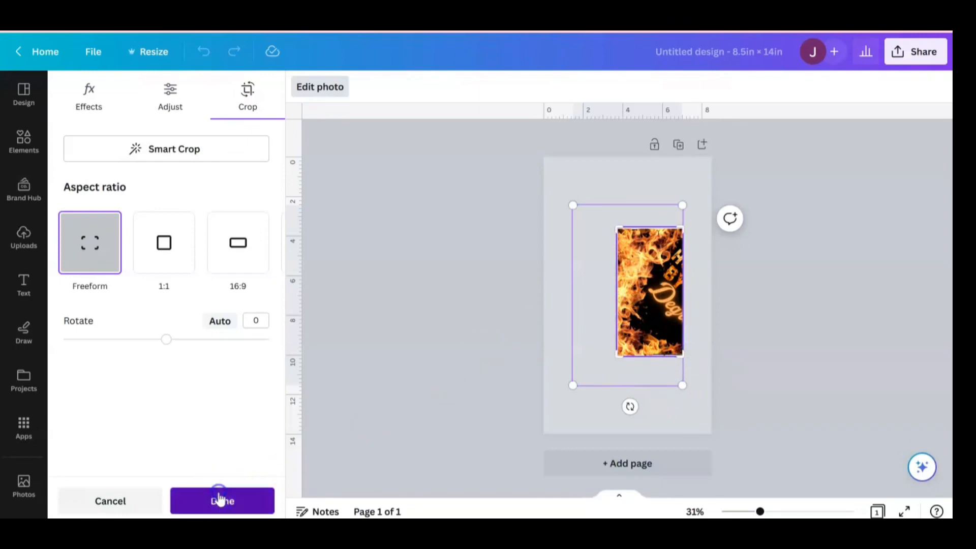
- Enlarge and centre the cropped left half on the page, and add a second page to the design
left_click_drag(650, 286, 622, 263)
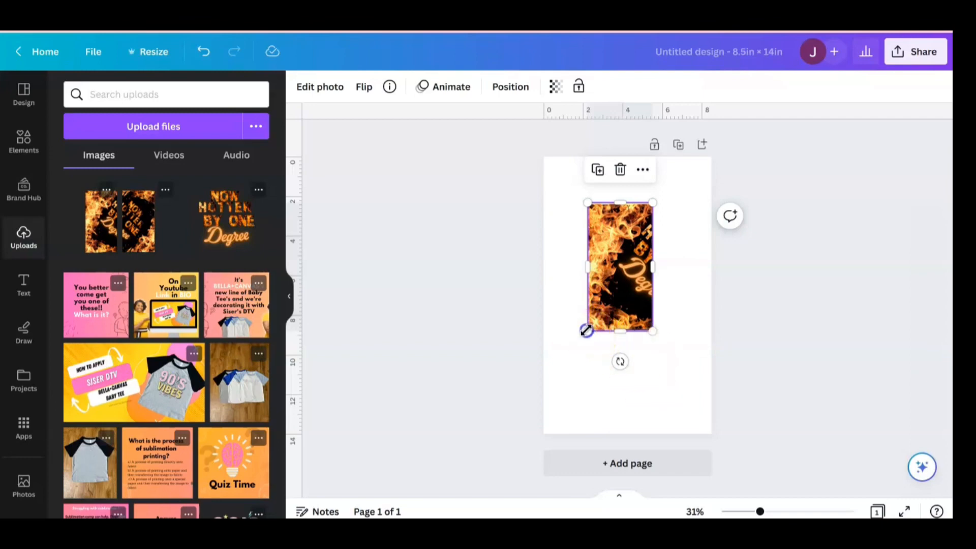
left_click_drag(585, 331, 623, 311)
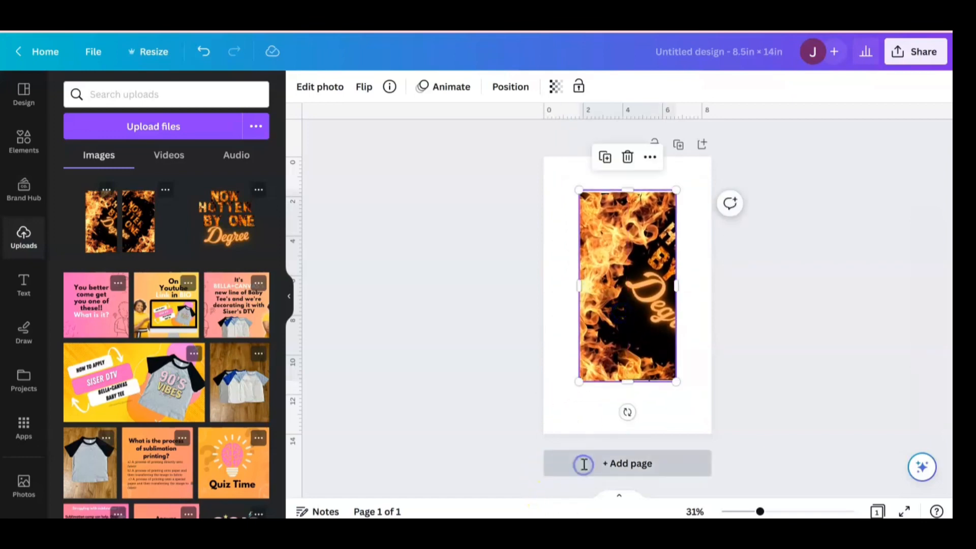
left_click(583, 464)
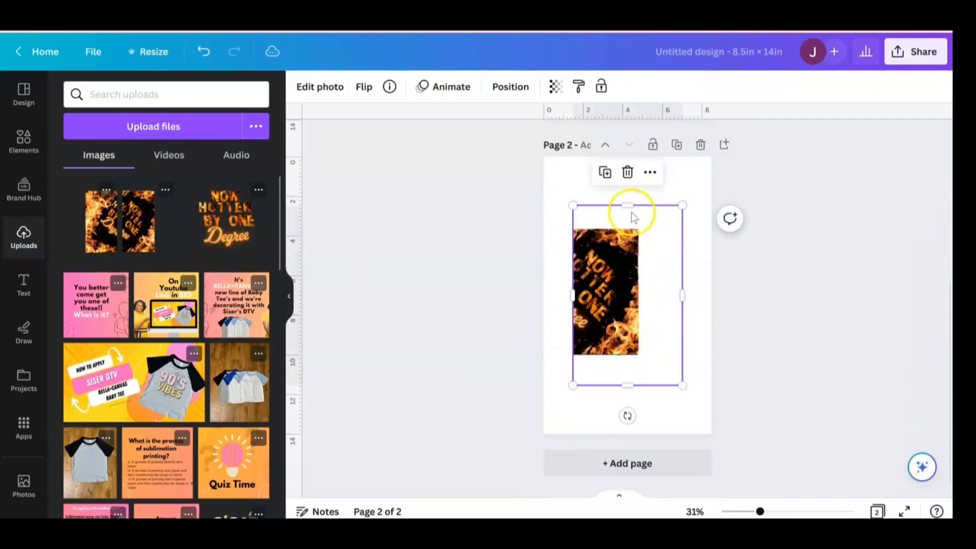
- Trim the empty margins of the artwork's right half on page 2 and resize it to about 4.9 × 9.5 in
left_click_drag(631, 205, 630, 227)
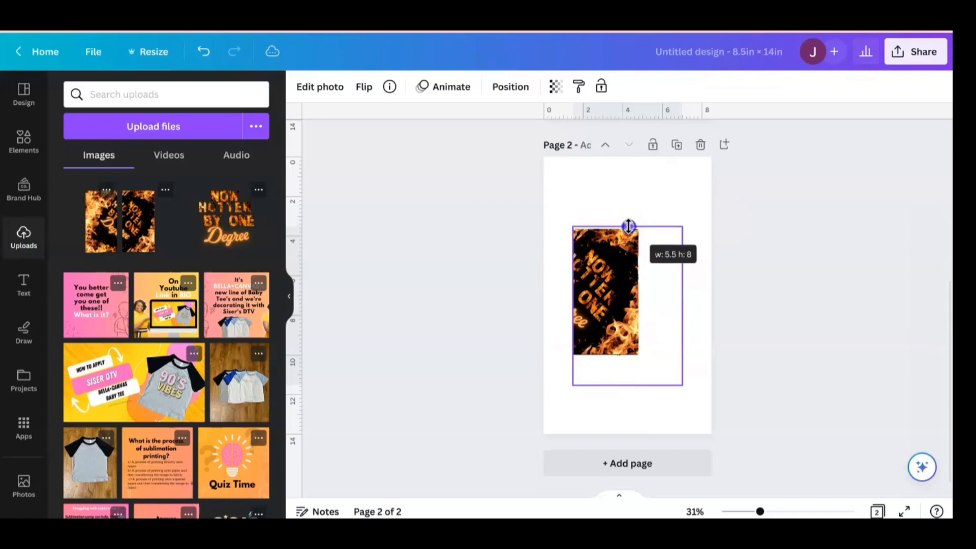
left_click_drag(682, 306, 633, 316)
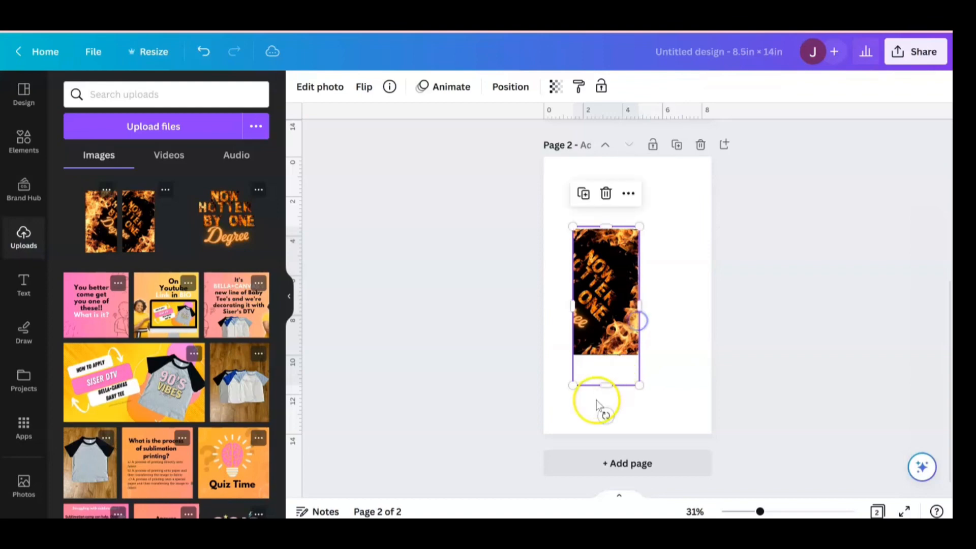
left_click_drag(610, 383, 699, 419)
left_click_drag(634, 360, 637, 331)
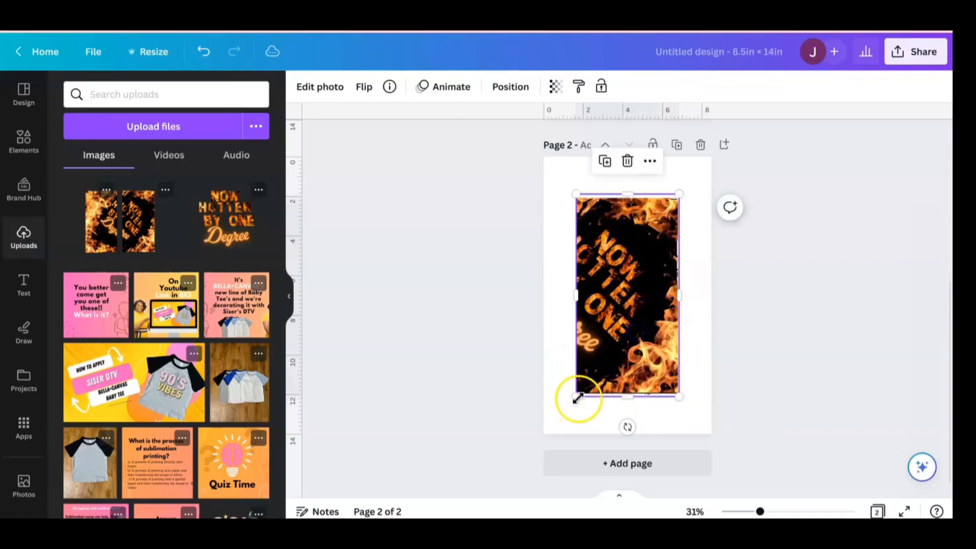
left_click_drag(578, 395, 586, 385)
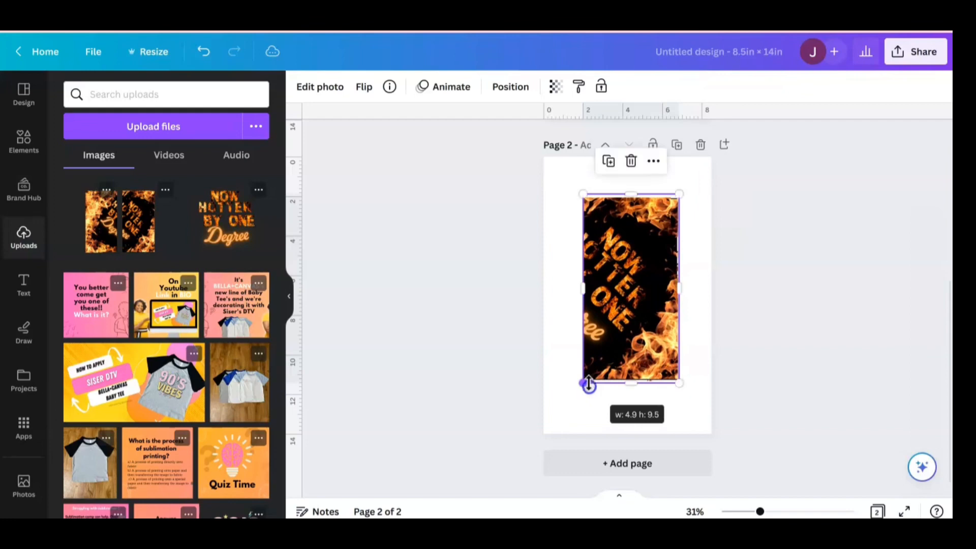
- Place the artwork's left half from page 1 beside the right half on page 2 and align both halves by their tops
left_click_drag(624, 335, 680, 327)
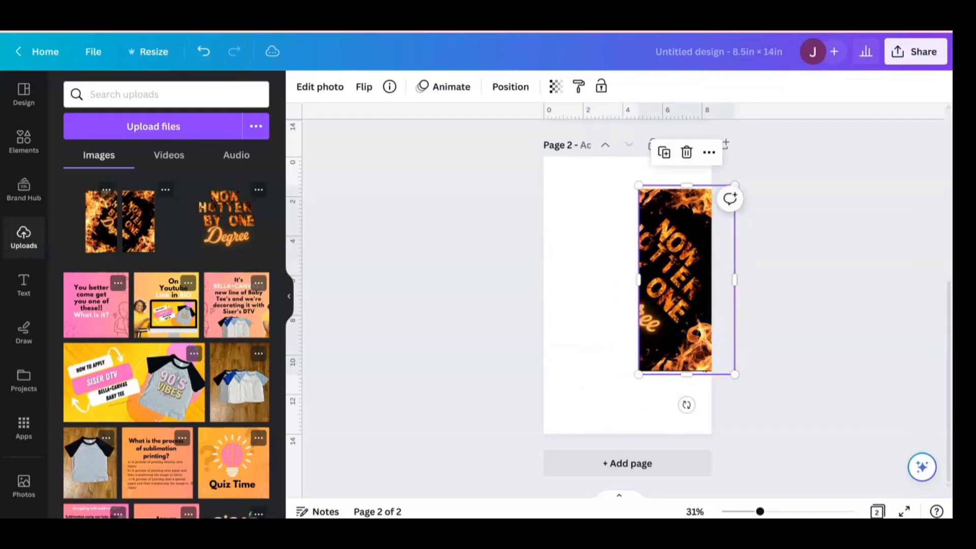
scroll(944, 369, "up", 4)
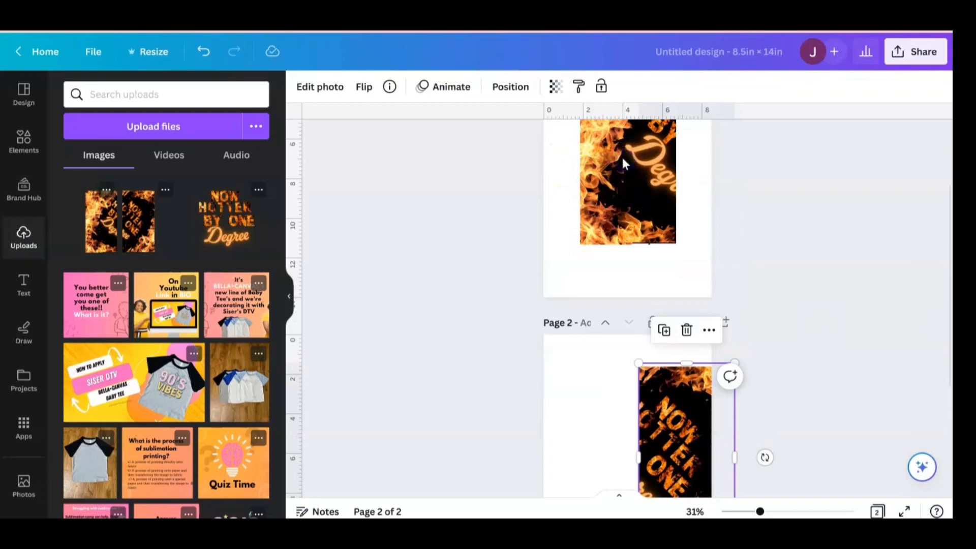
left_click_drag(624, 159, 656, 366)
left_click(689, 336)
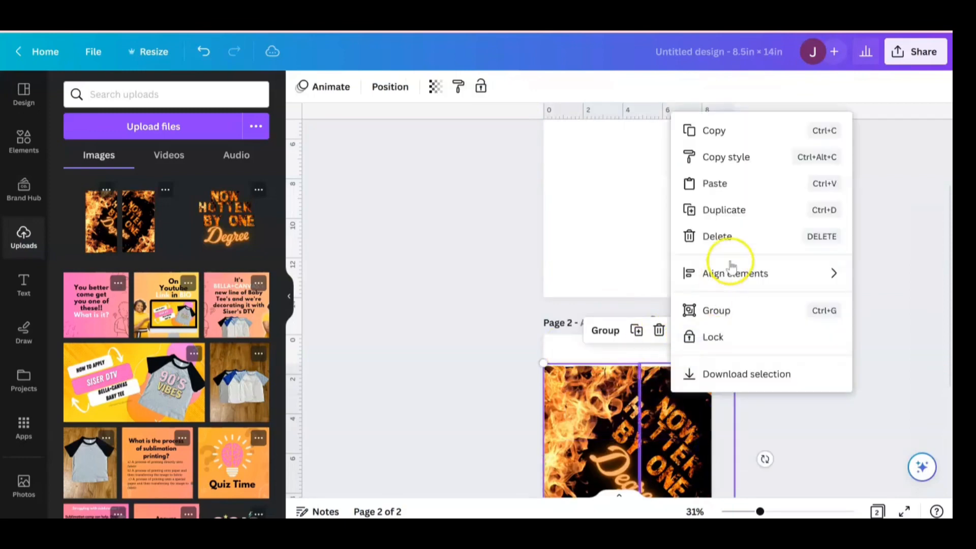
mouse_move(740, 279)
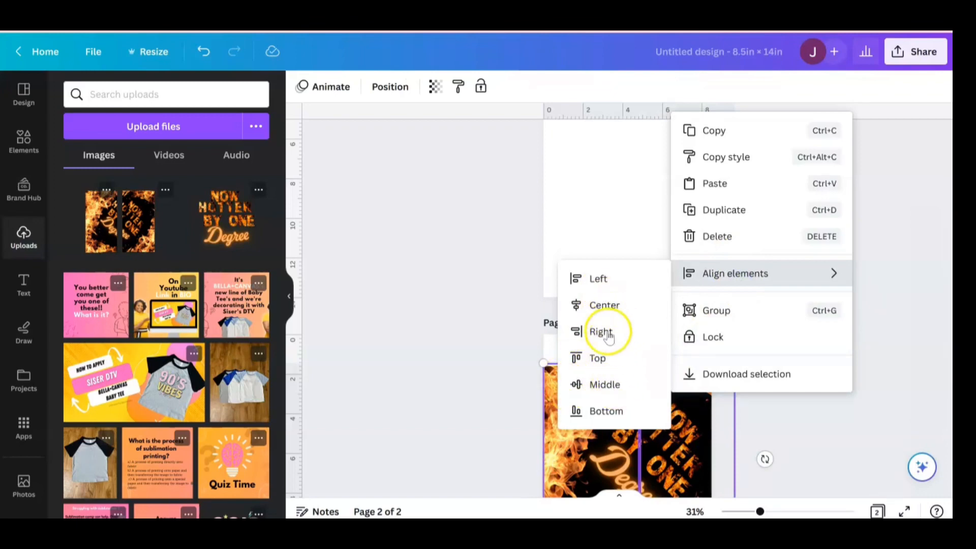
left_click(614, 359)
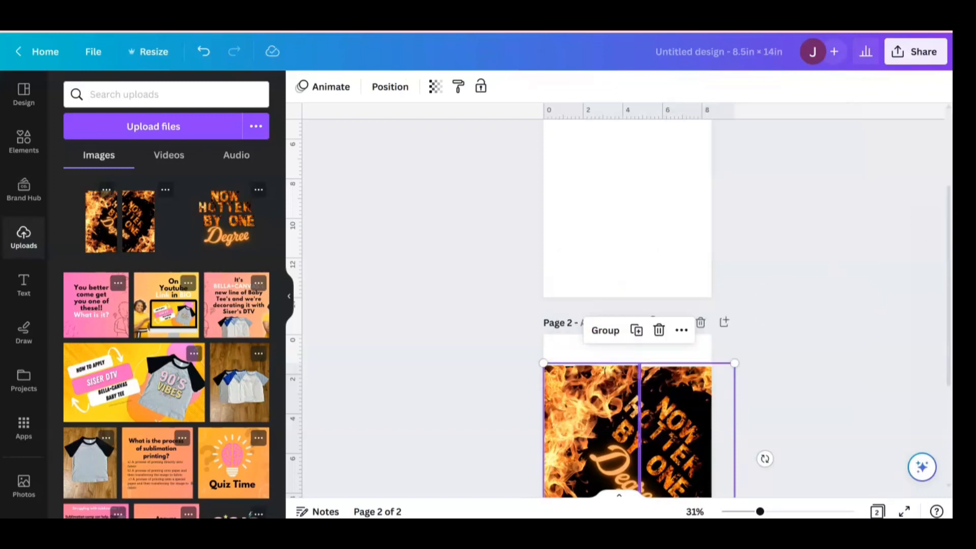
- Enlarge the right half slightly on page 2 so its height matches the left half
left_click_drag(948, 229, 946, 292)
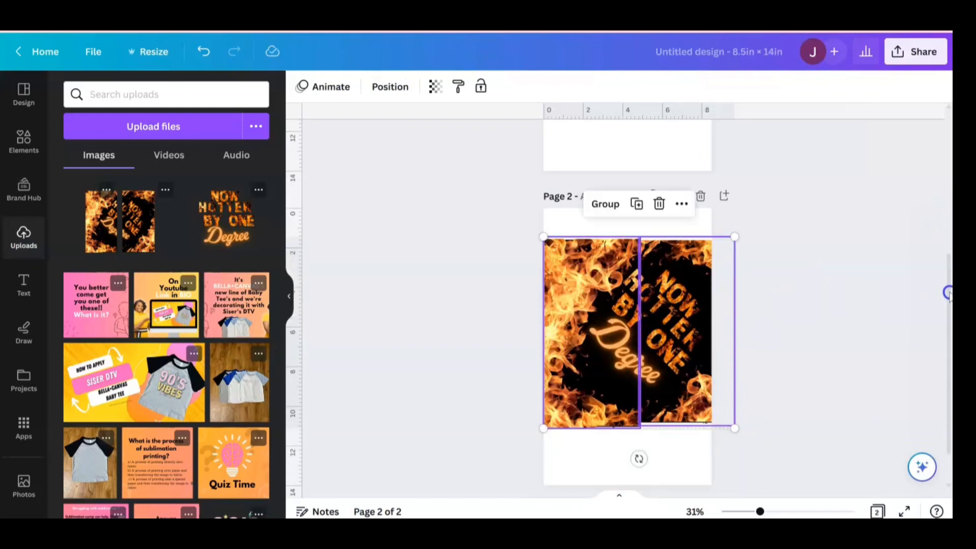
left_click(671, 413)
left_click(665, 466)
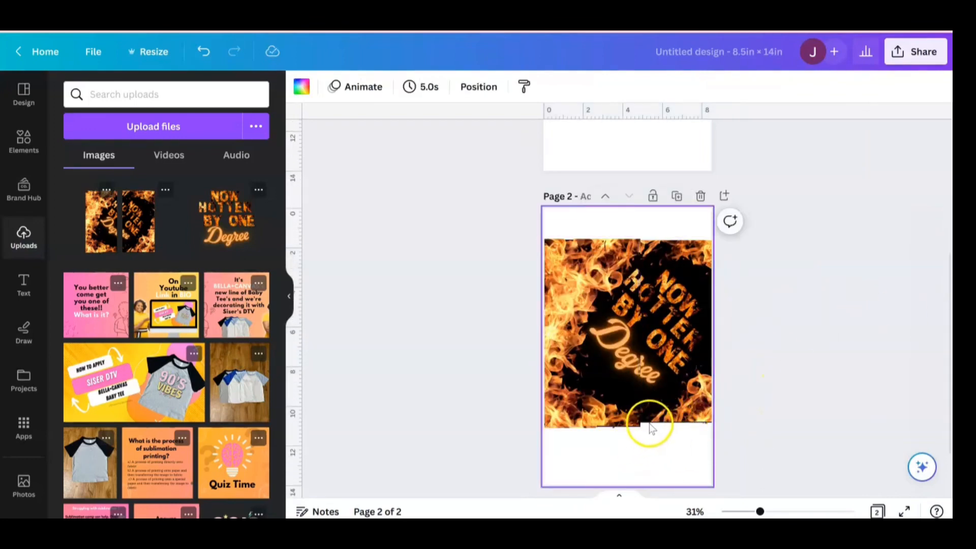
left_click(682, 400)
left_click_drag(618, 395, 617, 396)
left_click(669, 366)
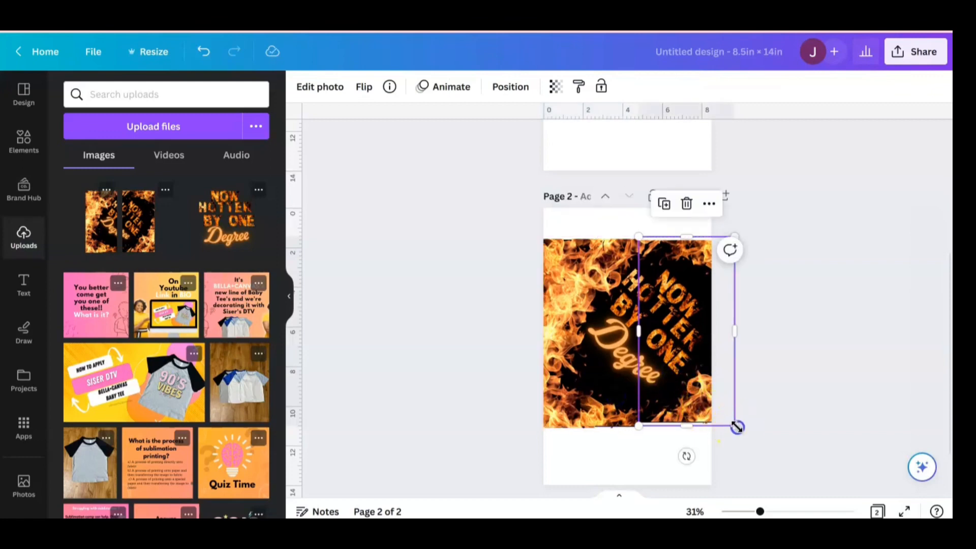
left_click_drag(736, 427, 740, 432)
left_click(608, 467)
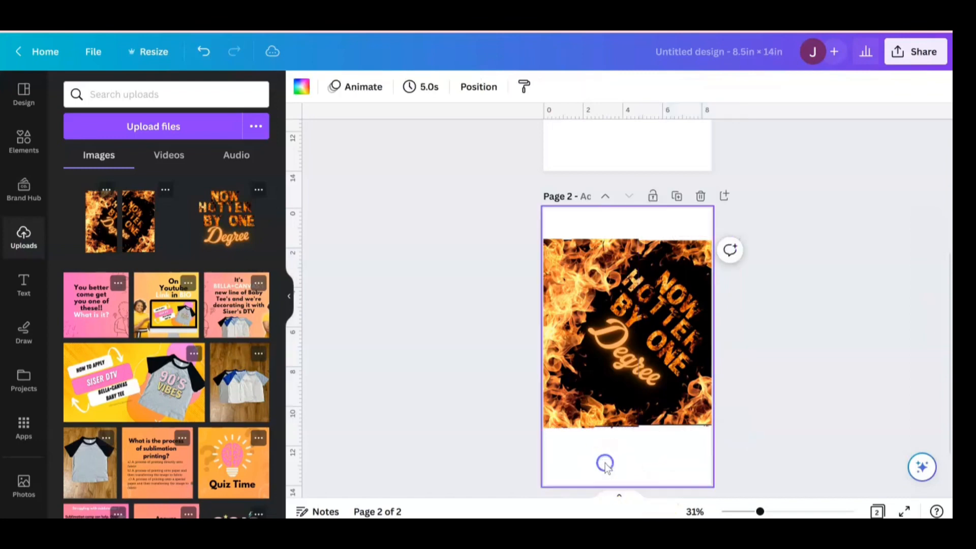
- Nudge the right half in small increments to line up its artwork with the left half along the seam
left_click(686, 385)
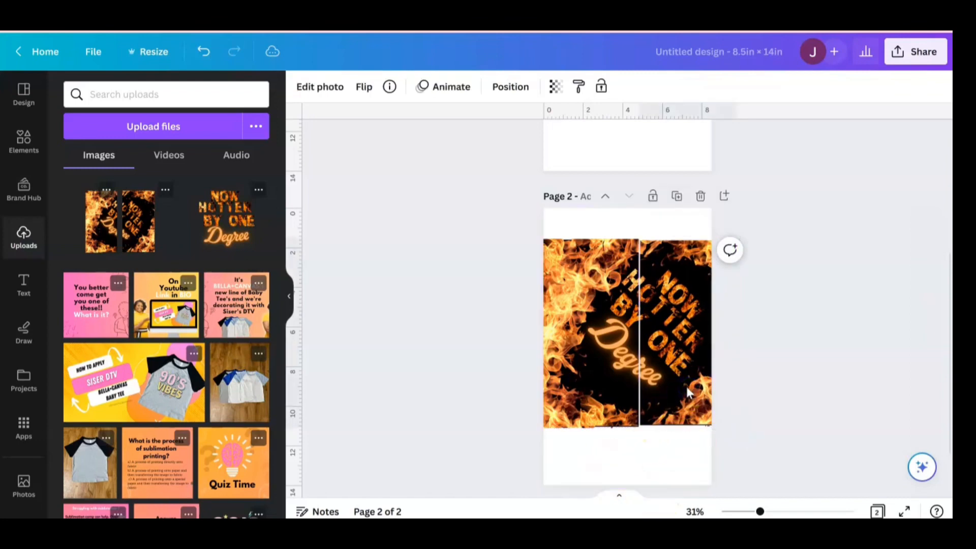
key("Left")
key("Left")
key("Left")
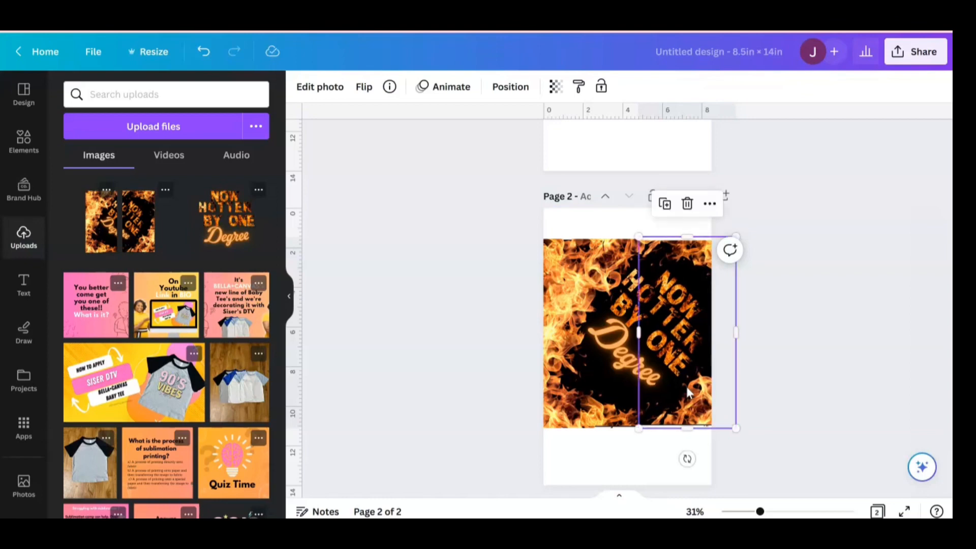
left_click(603, 459)
left_click(659, 400)
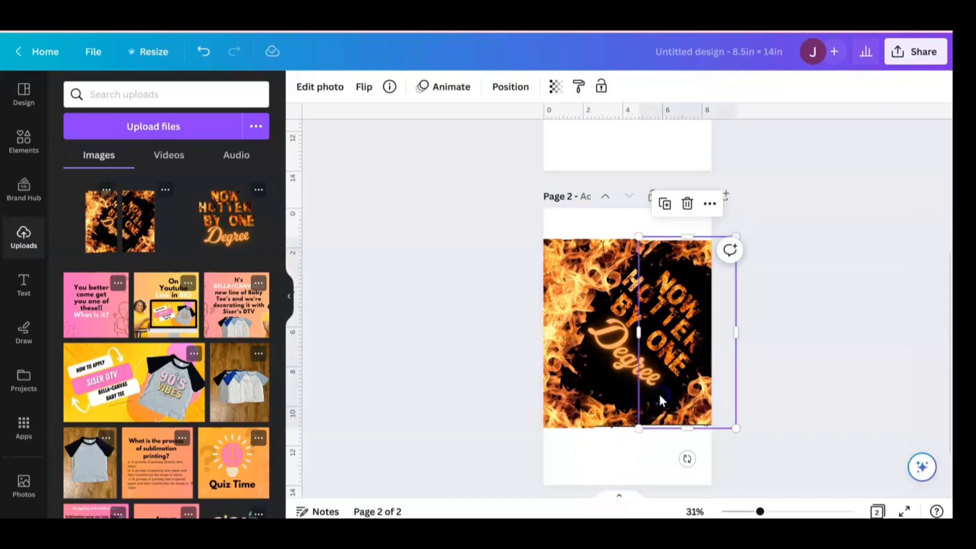
key("Right")
key("Right")
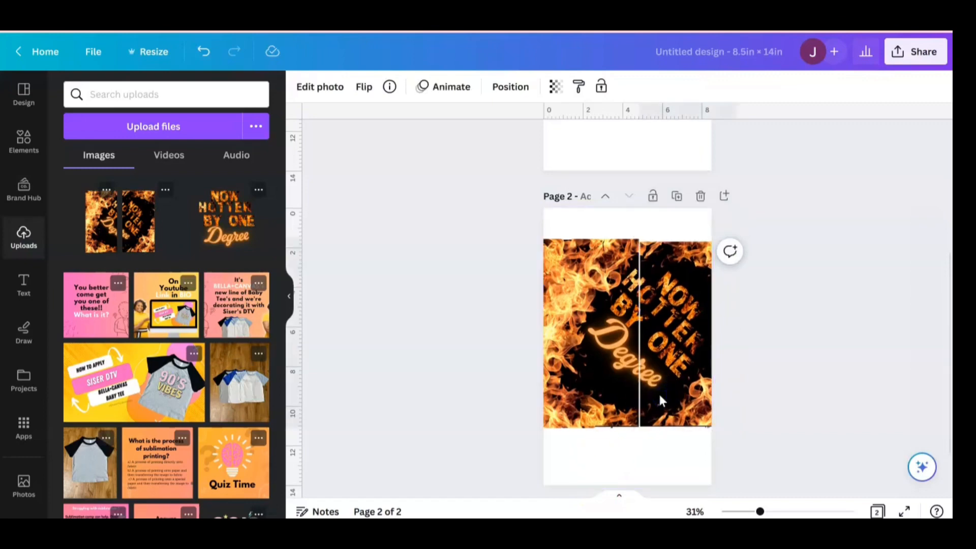
key("Right")
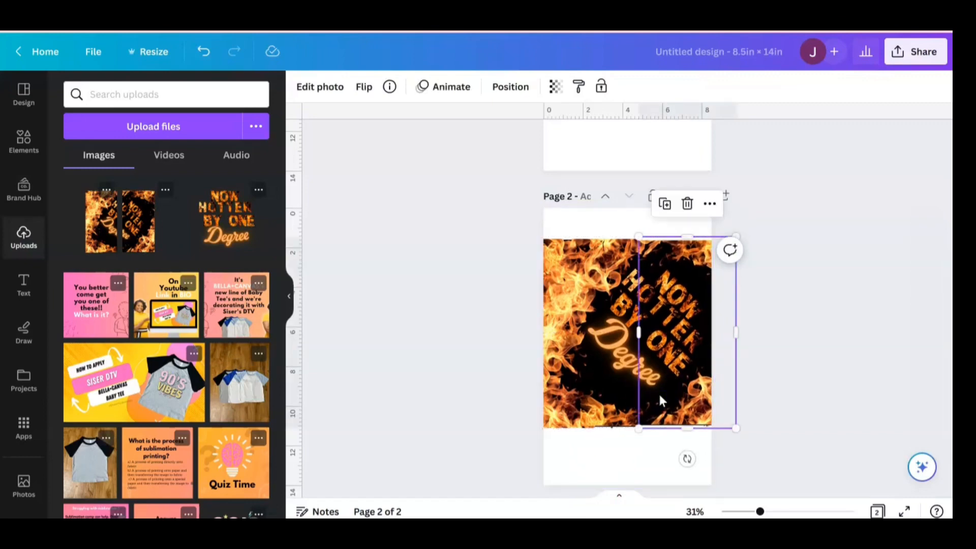
- Fine-tune the right half's size and position against the left half's bottom edge and lettering
left_click(614, 433)
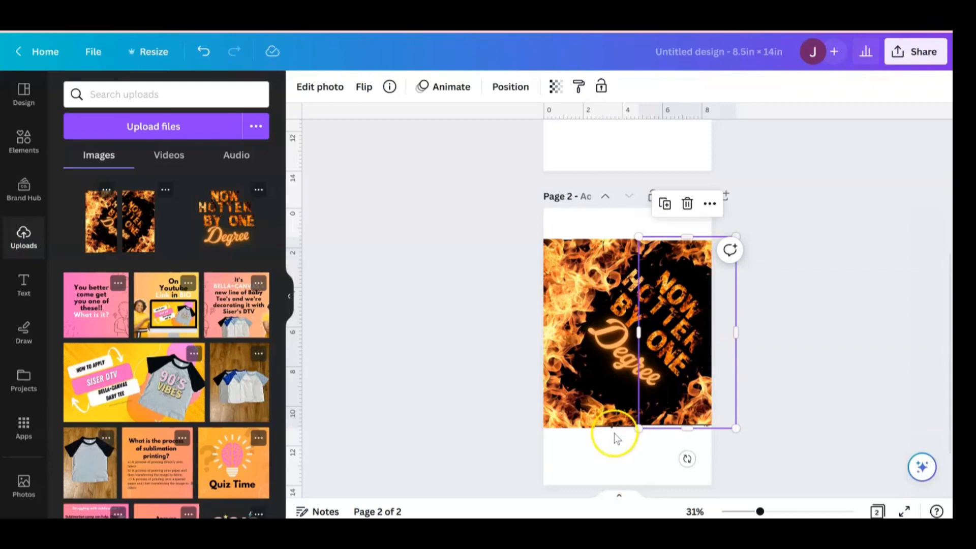
left_click(675, 375)
left_click_drag(676, 374, 675, 379)
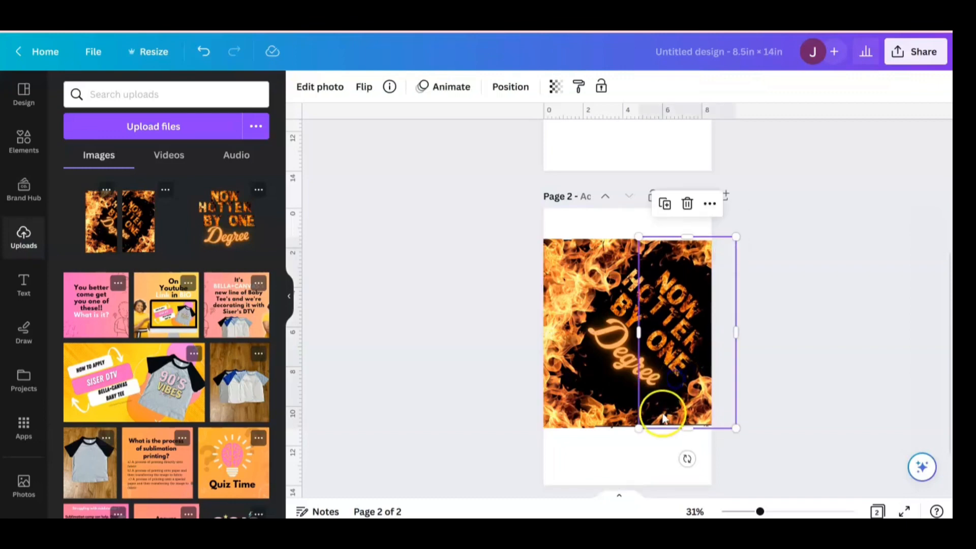
left_click_drag(736, 430, 739, 435)
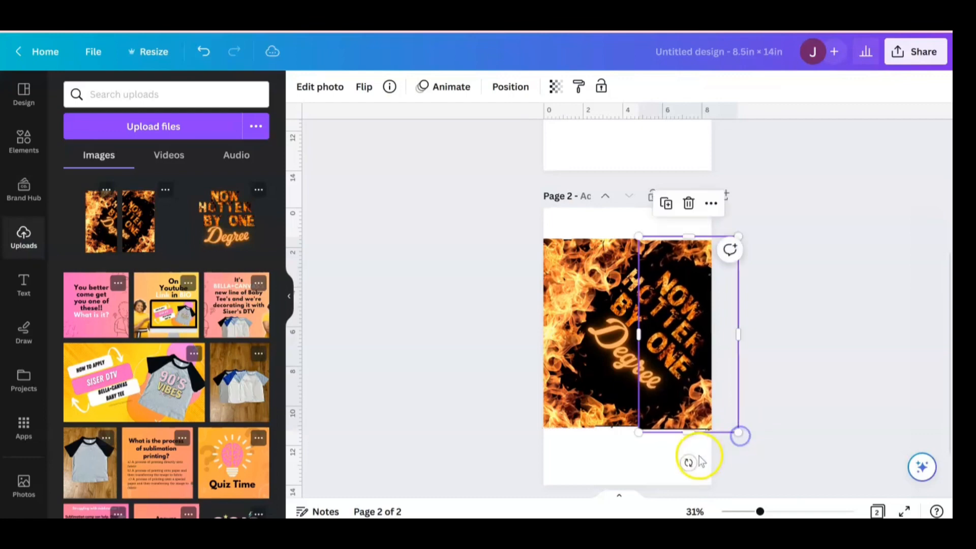
left_click(633, 462)
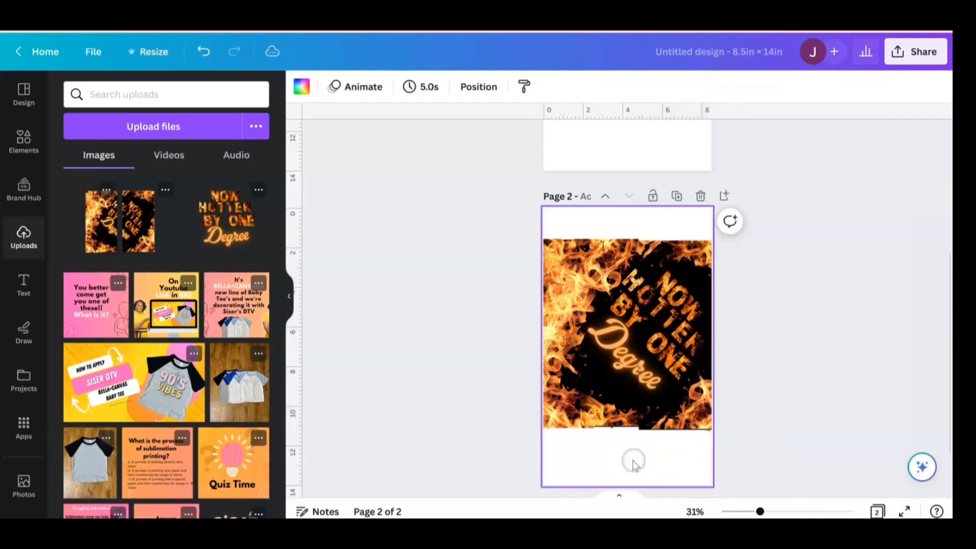
left_click(659, 411)
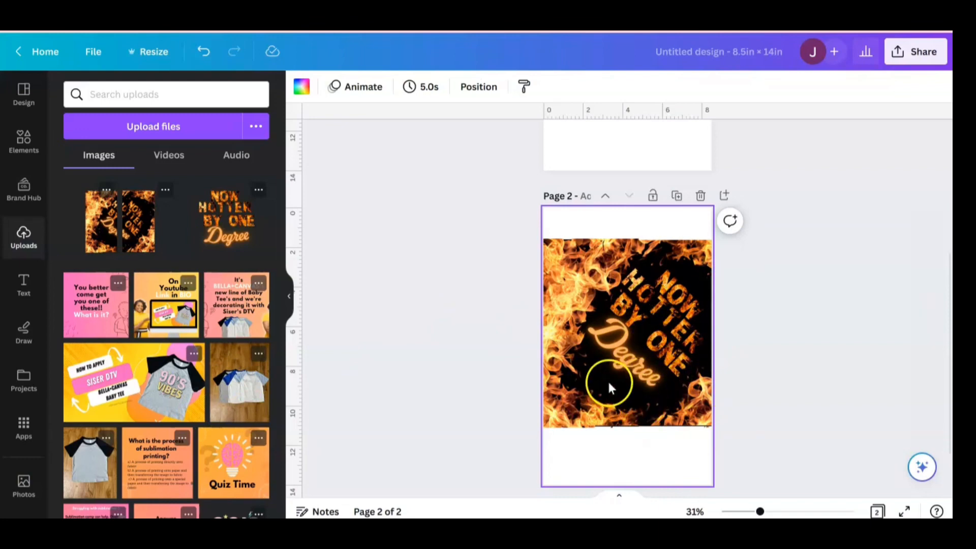
- Move the left half back to page 1 and centre each half on its own page
left_click_drag(603, 389, 614, 110)
left_click_drag(660, 325, 619, 325)
scroll(948, 299, "up", 5)
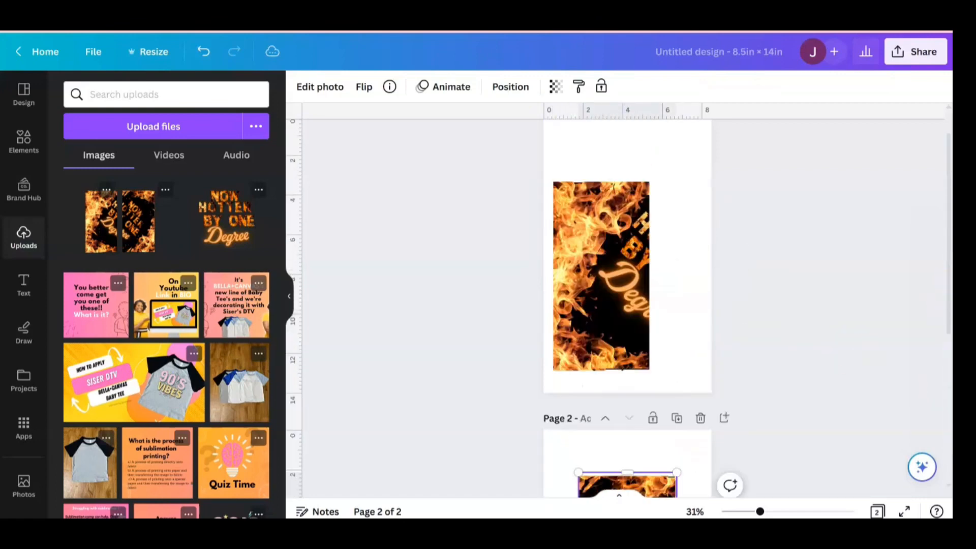
left_click(638, 363)
left_click_drag(639, 367, 664, 346)
- Flip the left half on page 1 and the right half on page 2 horizontally
left_click(363, 86)
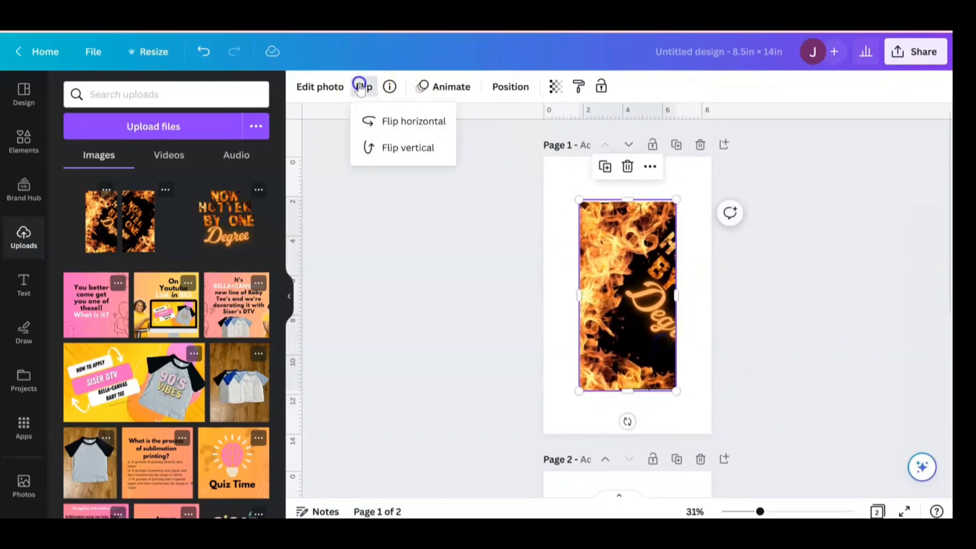
left_click(372, 122)
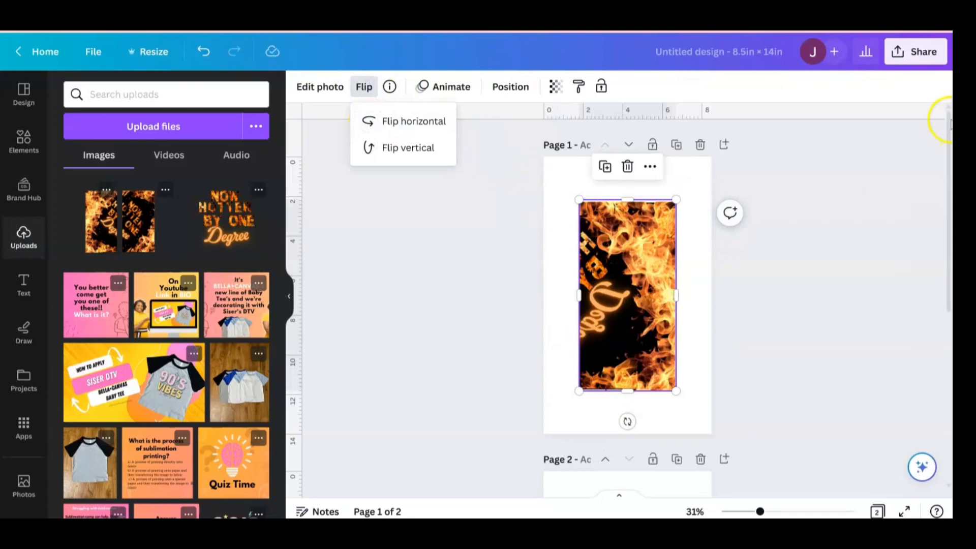
left_click_drag(949, 124, 951, 294)
left_click(614, 270)
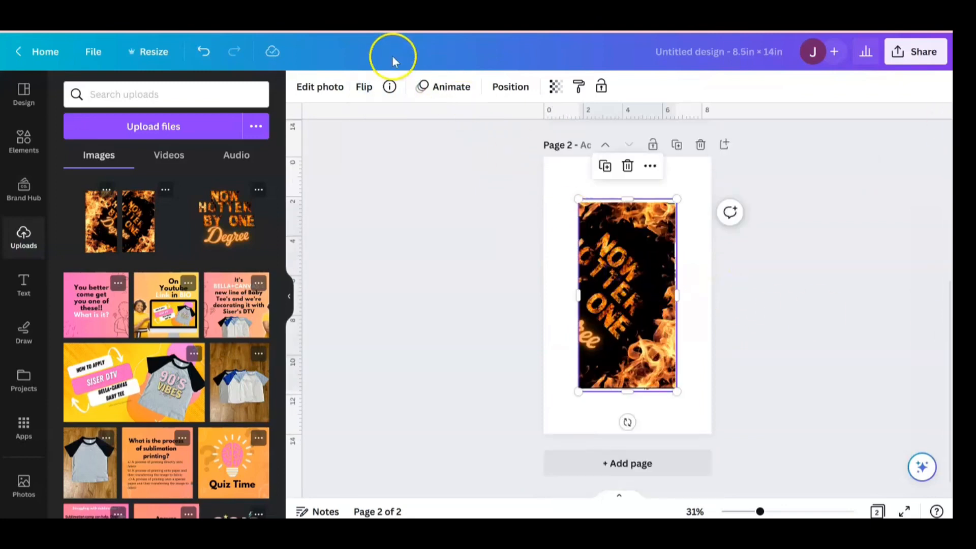
left_click(366, 90)
left_click(421, 122)
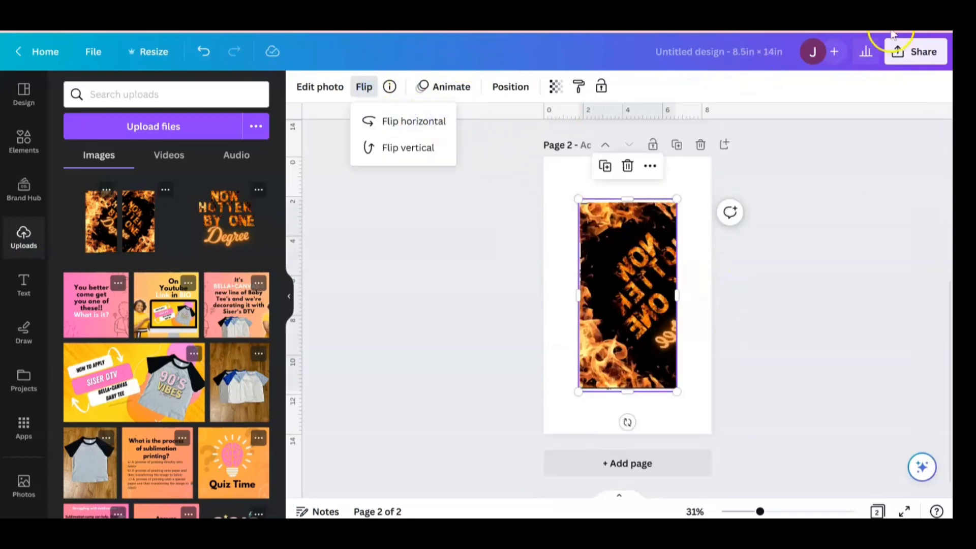
- Download all 2 pages of the design as PNG at size 1
left_click(900, 55)
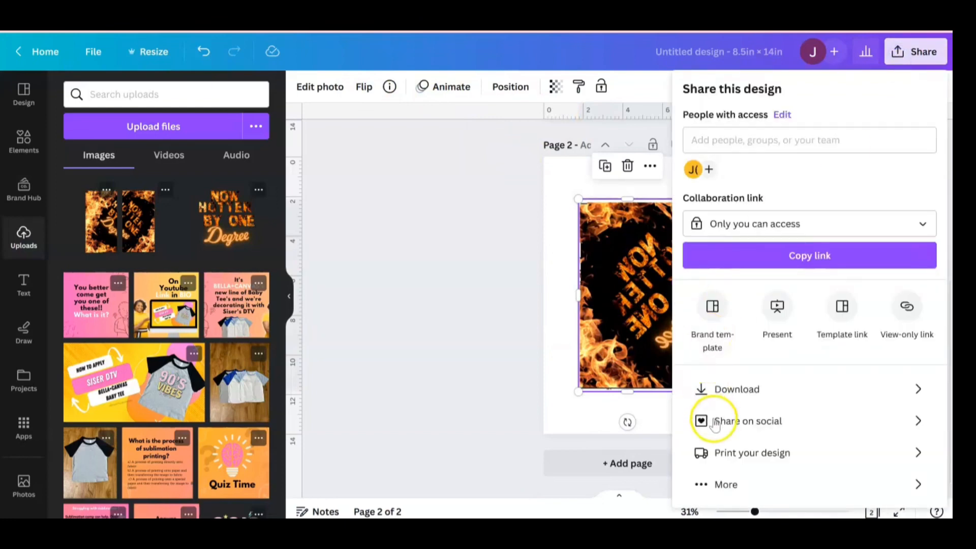
left_click(747, 400)
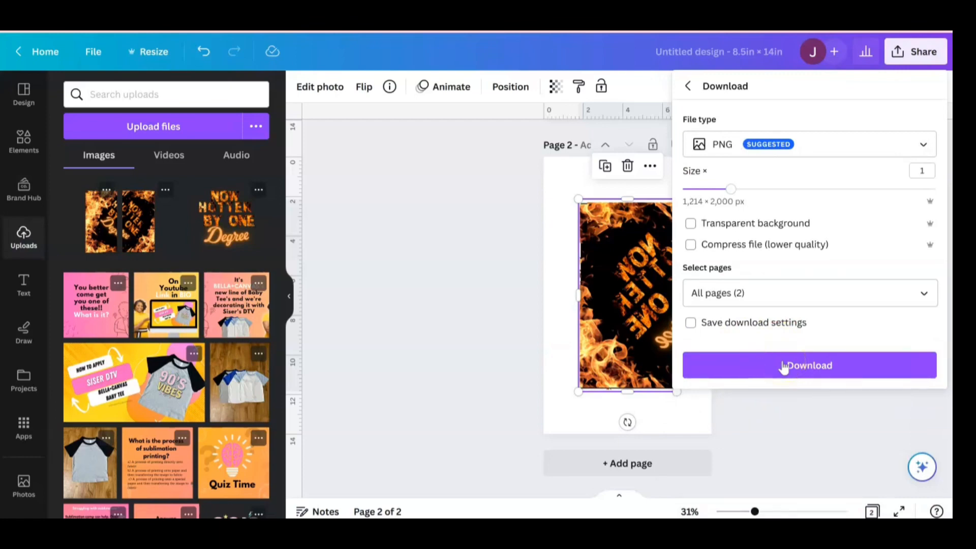
left_click(783, 367)
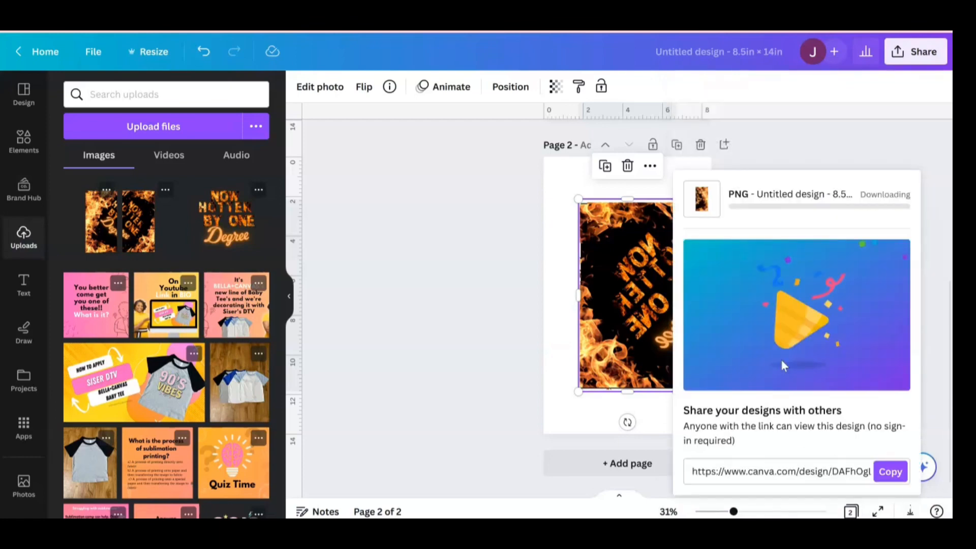